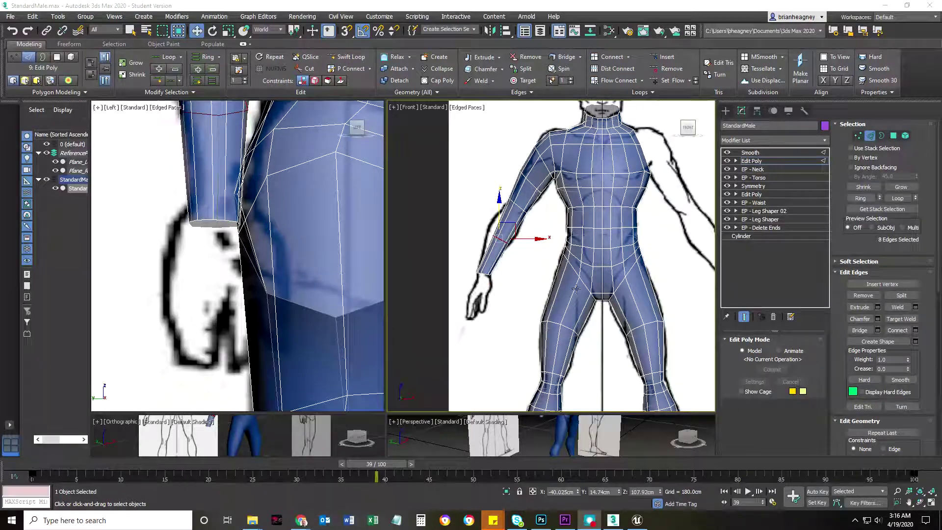
- Rotate and reposition the selected forearm edge loop so it follows the reference arm outline in the front view
middle_click_drag(598, 293, 619, 283)
scroll(526, 278, "up", 5)
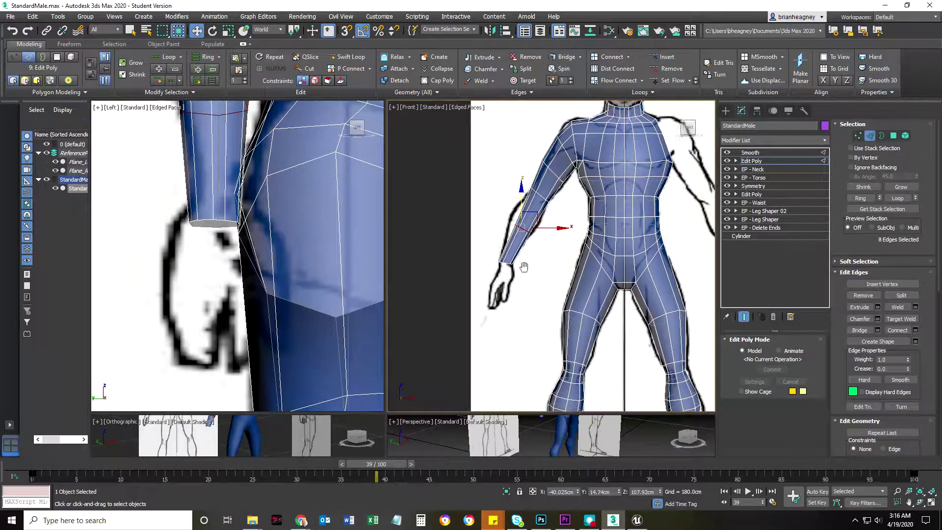
middle_click_drag(538, 279, 552, 279)
key("e")
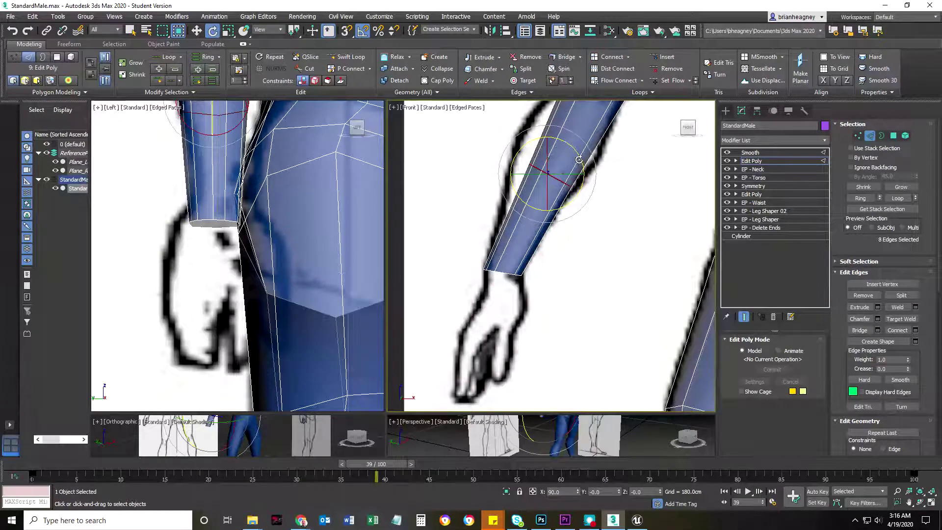
left_click_drag(579, 159, 584, 166)
middle_click_drag(603, 229, 589, 272)
mouse_move(558, 191)
left_mouse_down()
mouse_move(551, 204)
mouse_move(581, 189)
mouse_move(544, 194)
left_mouse_up()
key("ctrl+z")
key("r")
key("w")
scroll(591, 283, "down", 5)
middle_click_drag(593, 282, 563, 301)
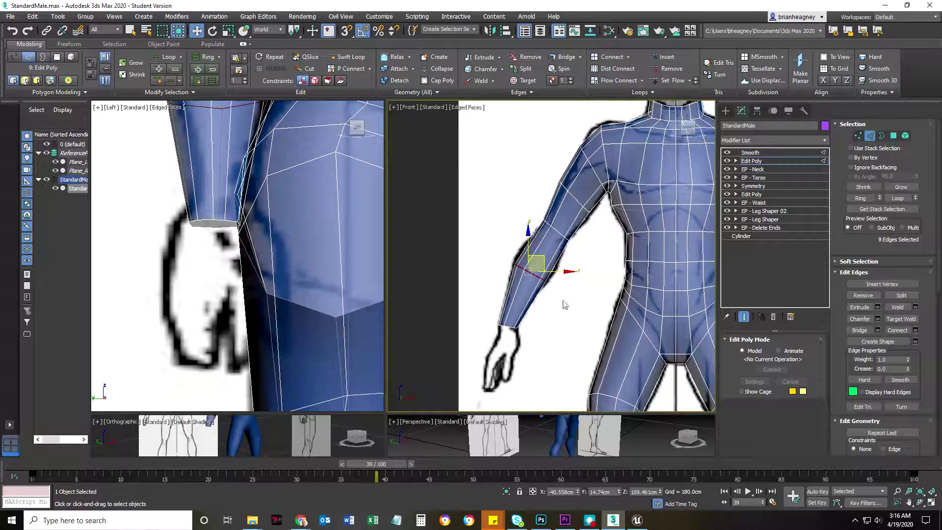
- Select the upper-arm edge loop below the shoulder, then scale and shift it to match the reference outline
double_click(570, 194)
key("r")
left_click_drag(583, 189, 588, 188)
key("w")
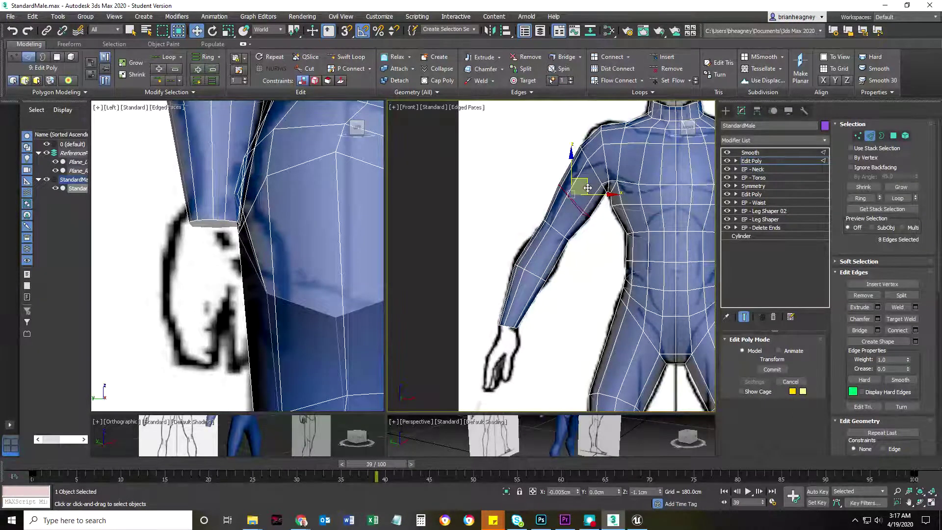
- Insert an edge loop with Swift Loop just above the open wrist end of the arm
middle_click_drag(350, 251, 319, 349)
scroll(226, 297, "down", 4)
middle_click_drag(213, 186, 219, 250)
scroll(220, 250, "up", 4)
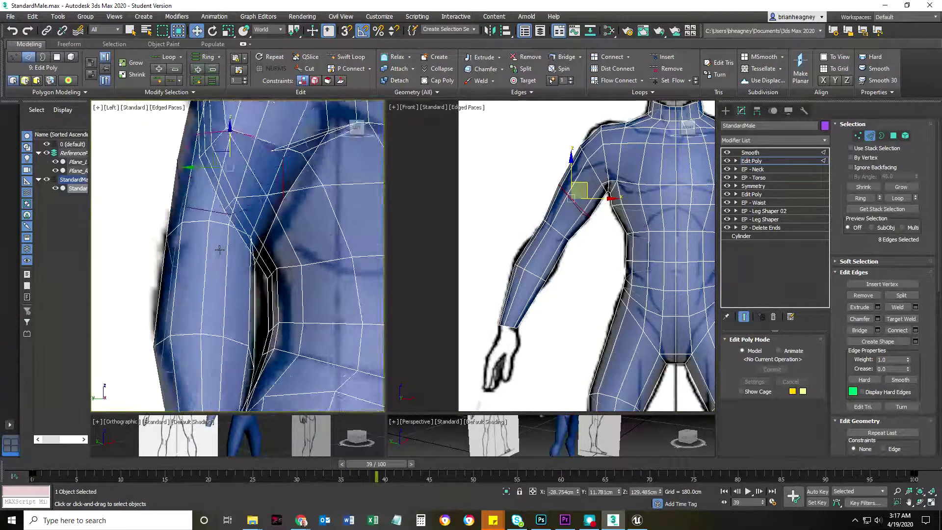
scroll(219, 250, "up", 2)
middle_click_drag(568, 330, 568, 260)
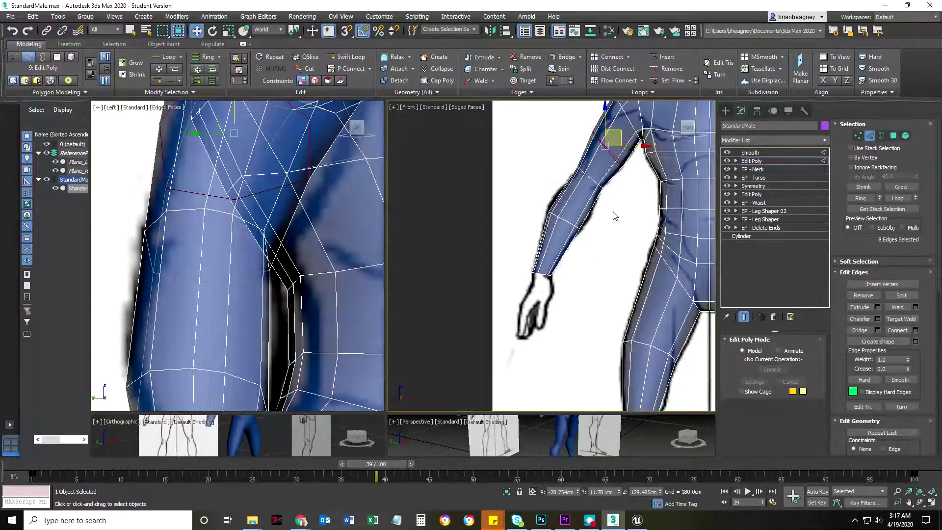
middle_click_drag(615, 216, 597, 266)
scroll(596, 272, "down", 3)
scroll(585, 294, "up", 3)
left_click(347, 57)
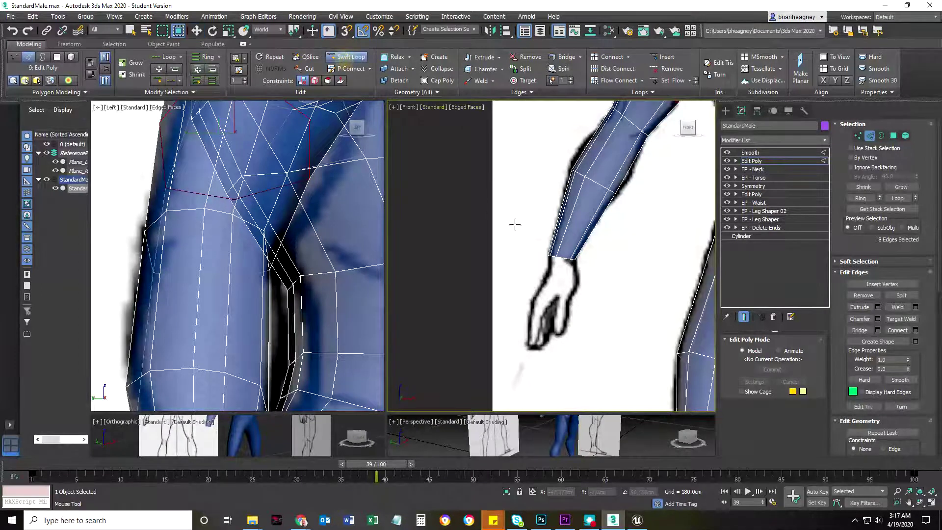
left_click(559, 248)
key("w")
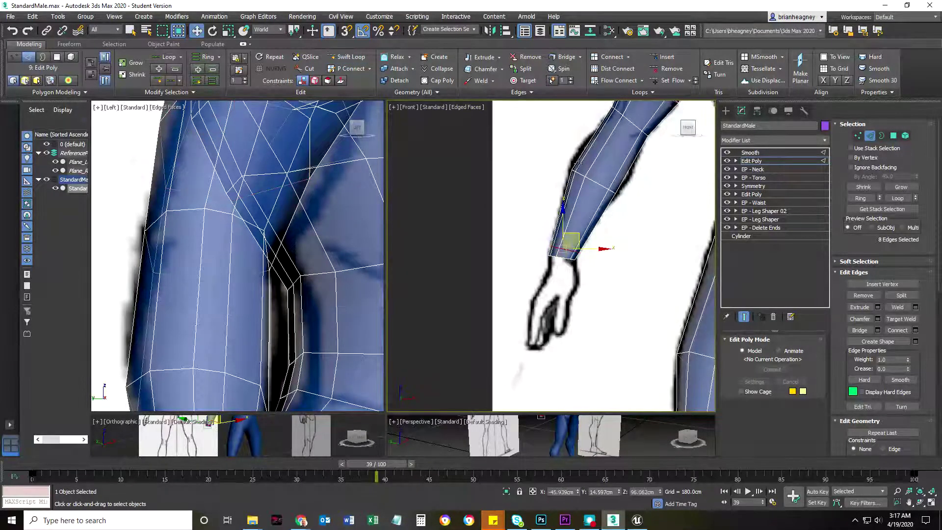
- Insert a Swift Loop edge loop just above the elbow and fit the loops around the elbow to the arm outline
middle_click_drag(508, 235, 440, 320)
left_click(347, 58)
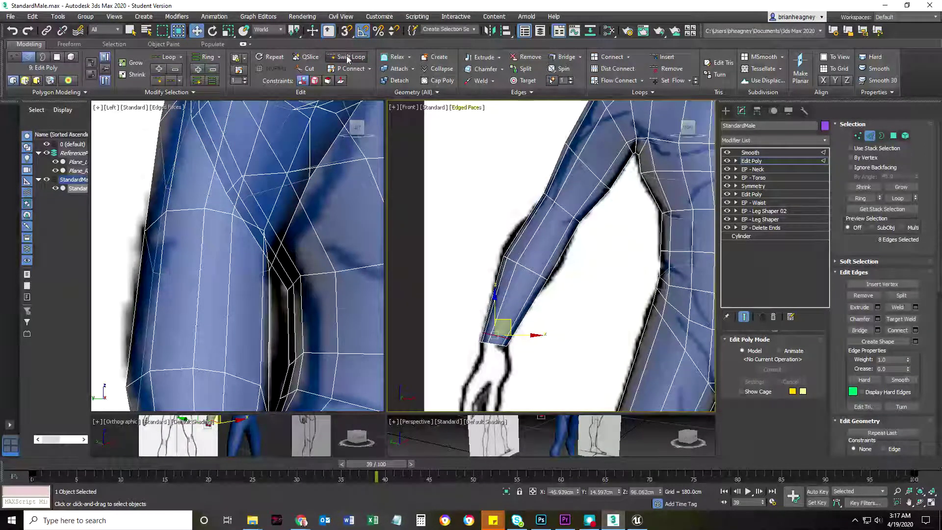
left_click(558, 211)
key("w")
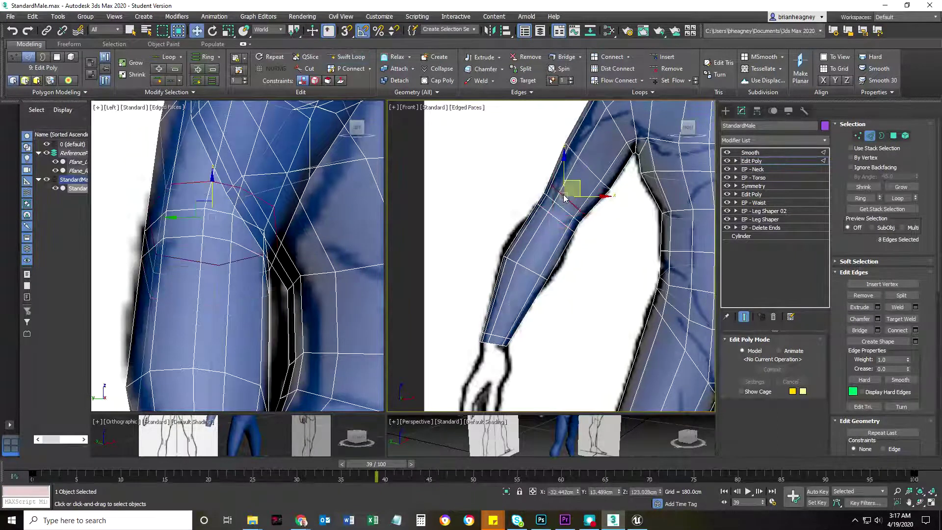
middle_click_drag(571, 236, 543, 238)
key("r")
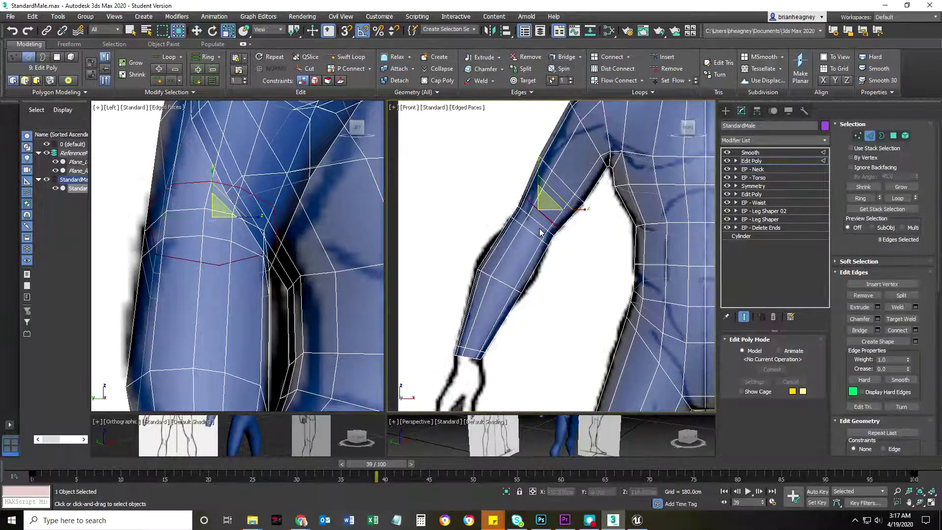
left_click_drag(544, 198, 533, 229)
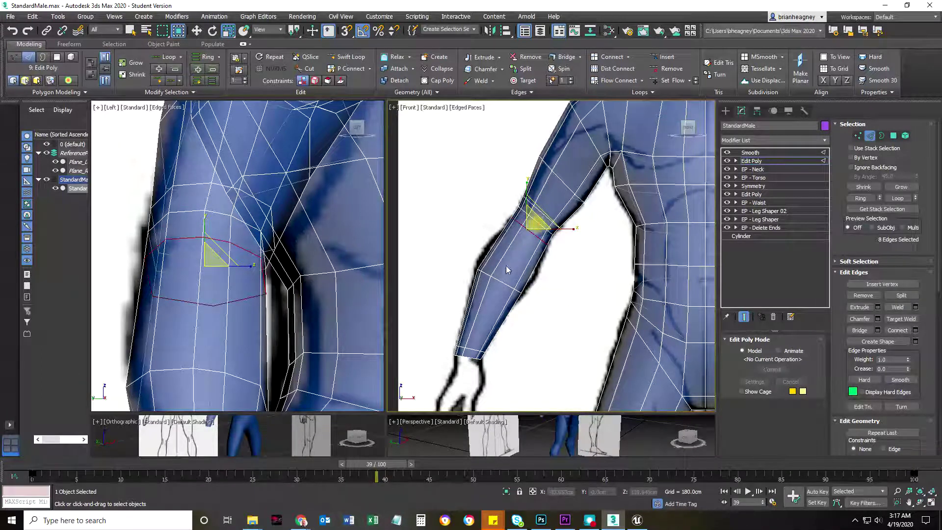
- Select the upper forearm edge loop, move it up towards the elbow and widen it to the forearm's bulge
middle_click_drag(507, 269, 510, 249)
left_click(510, 249)
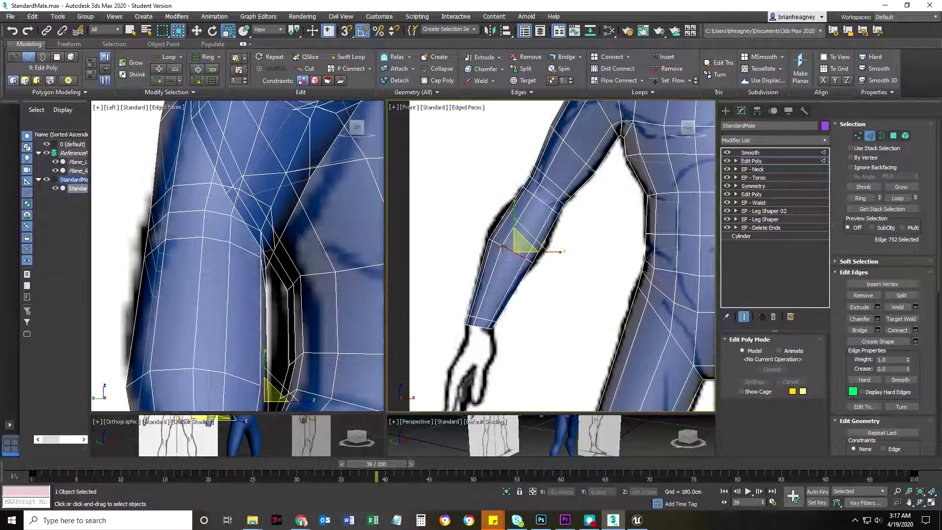
double_click(502, 246)
key("w")
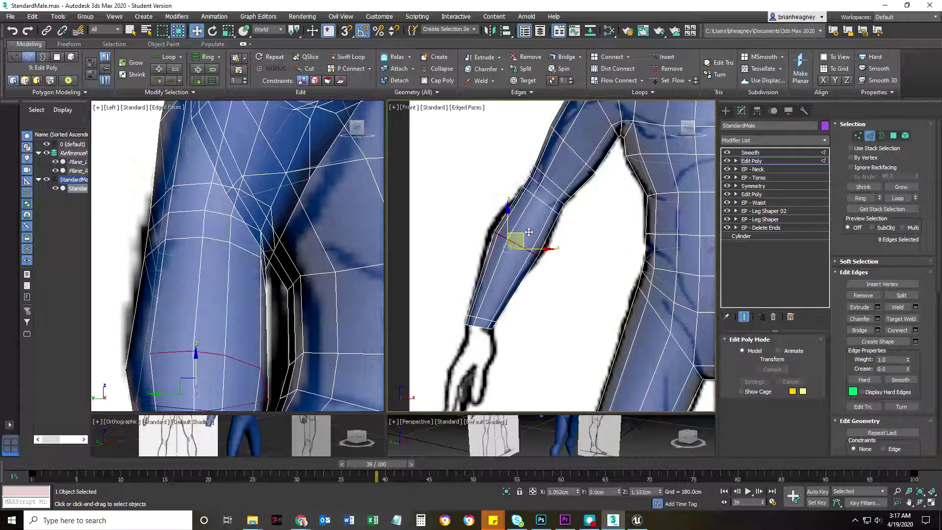
left_click_drag(529, 232, 533, 226)
key("r")
key("w")
- Insert a Swift Loop edge loop midway down the forearm and scale it up to about 113% to fill the outline
left_click(346, 56)
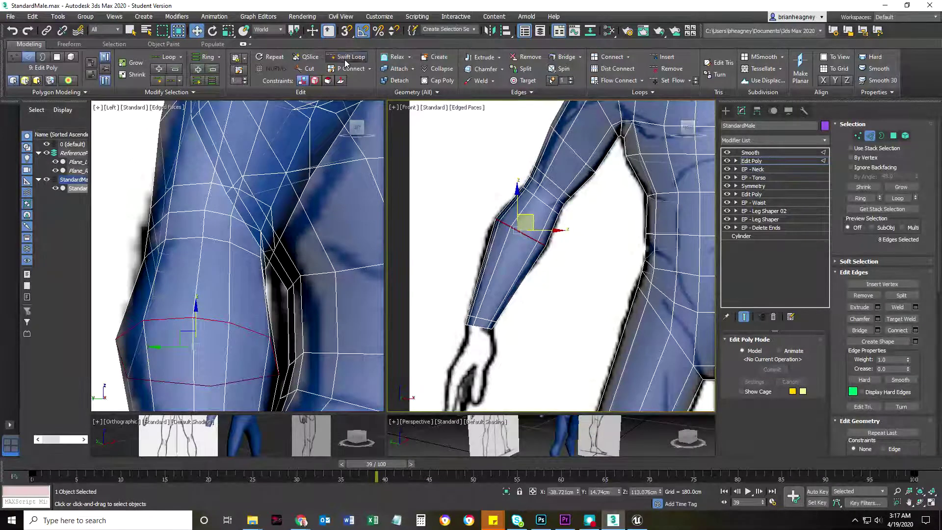
left_click(497, 258)
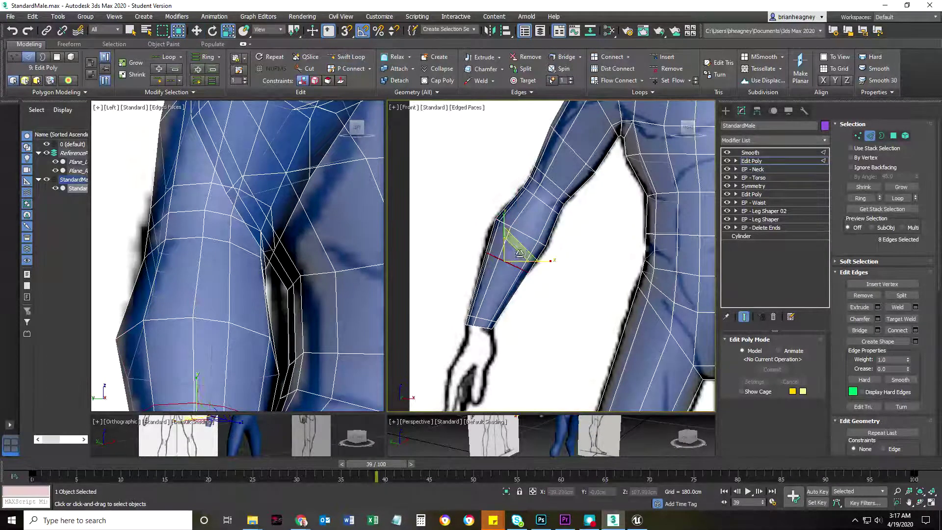
left_click_drag(516, 256, 523, 250)
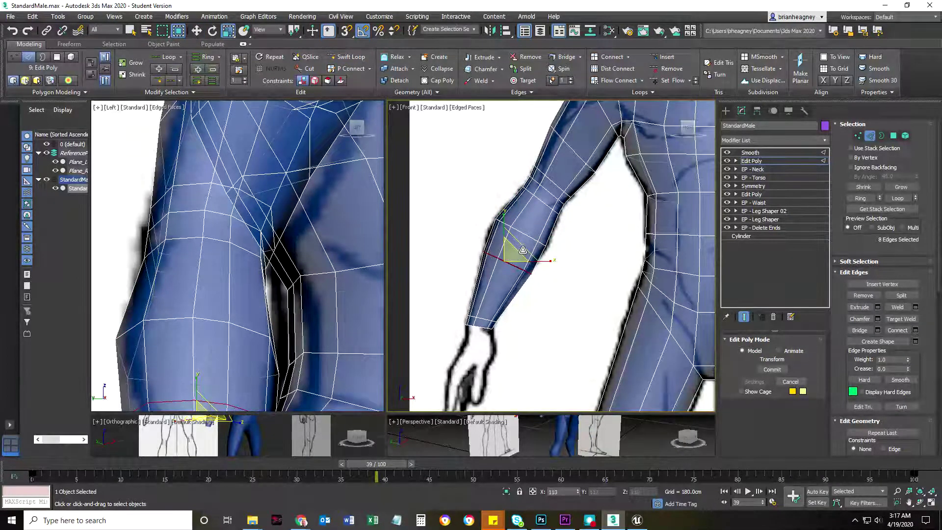
scroll(478, 262, "down", 5)
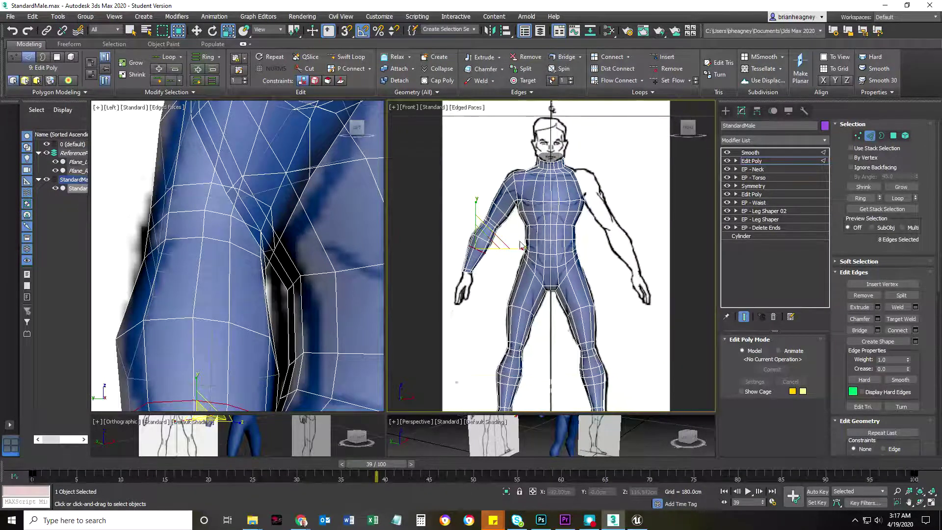
scroll(505, 210, "up", 5)
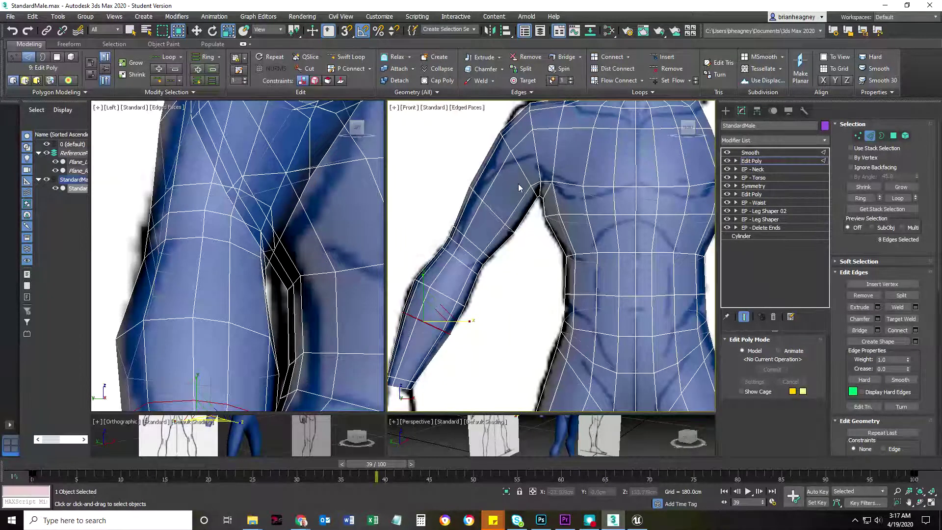
scroll(539, 183, "down", 5)
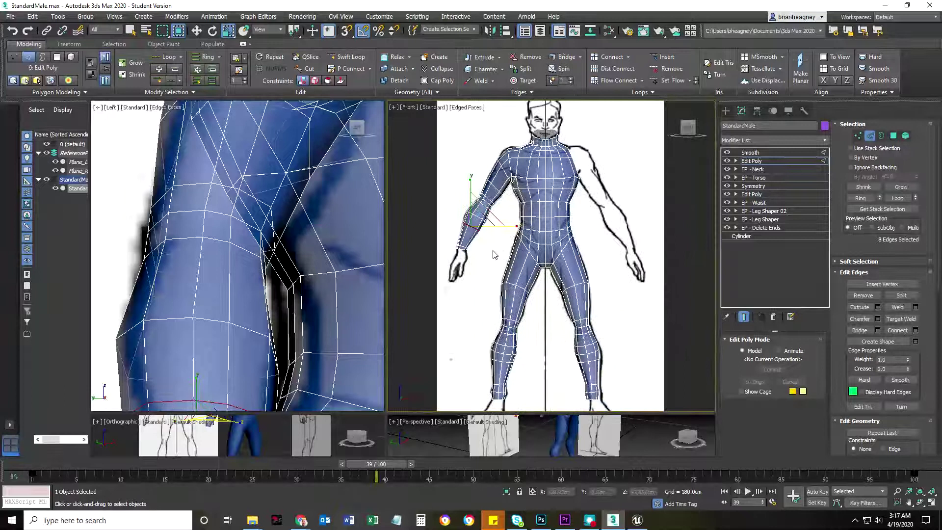
- Leave edge editing, deselect the body, return to frame 0 and examine the shaded body from an angle with edged faces hidden
left_click(870, 137)
middle_click_drag(565, 249, 565, 236)
left_click(614, 255)
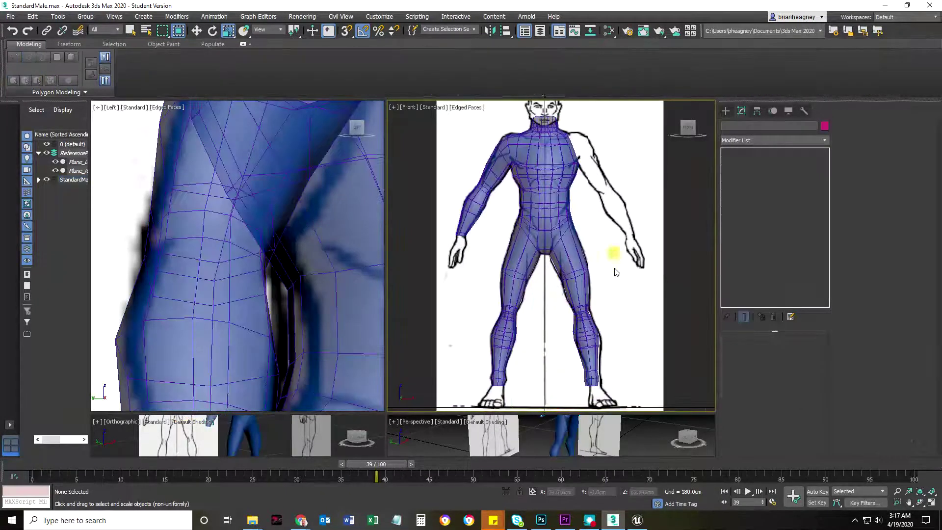
middle_click_drag(616, 272, 588, 268)
middle_click_drag(493, 321, 436, 320, "alt")
left_click_drag(355, 463, 22, 462)
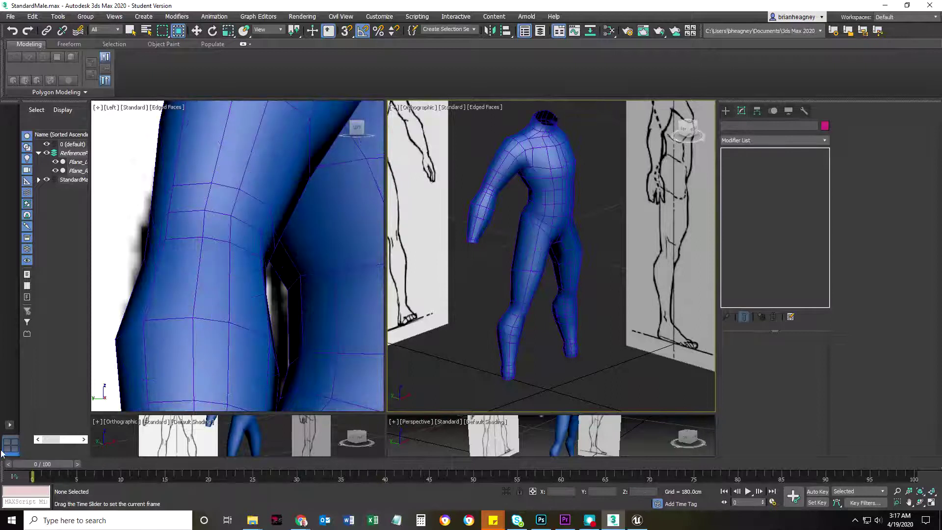
middle_click_drag(448, 295, 451, 314)
key("F4")
middle_click_drag(544, 264, 544, 289)
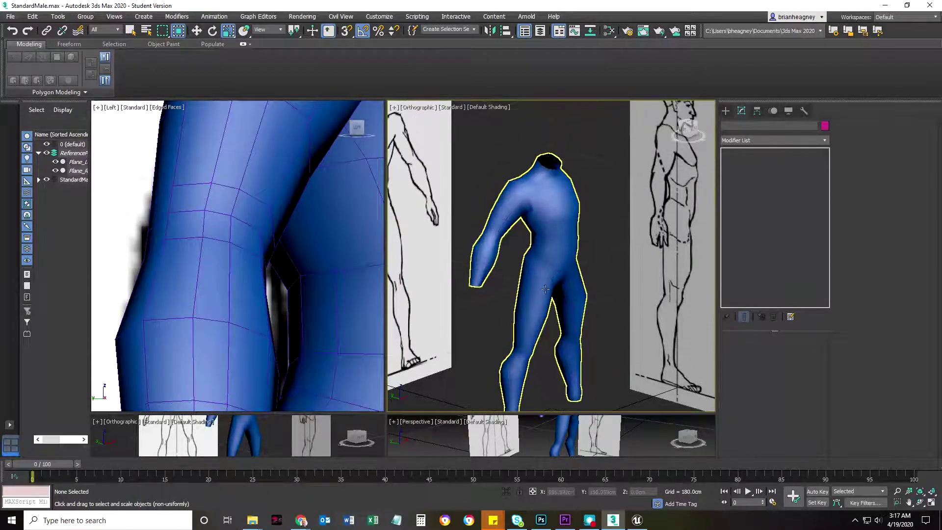
scroll(540, 297, "down", 3)
scroll(539, 302, "up", 3)
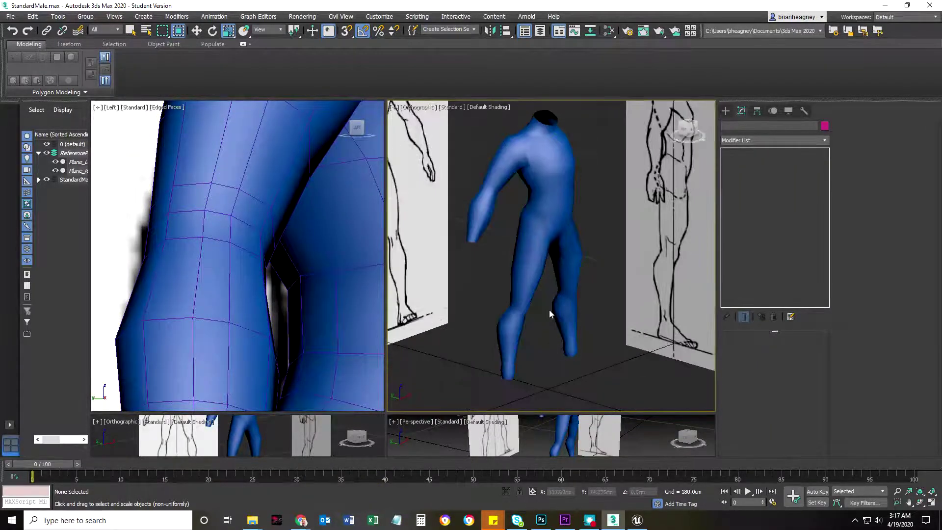
- Select the StandardMale body and add a Symmetry modifier above its upper Edit Poly modifier, with Flip enabled on the X axis
left_click(540, 178)
mouse_move(570, 256)
middle_mouse_down("alt")
mouse_move(485, 256)
mouse_move(582, 244)
mouse_move(526, 251)
middle_mouse_up("alt")
left_click(765, 161)
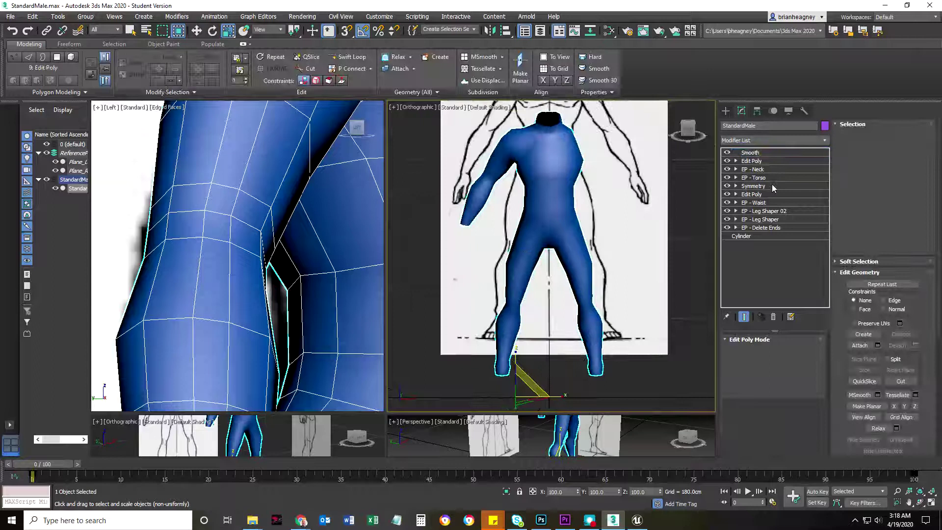
left_click(824, 140)
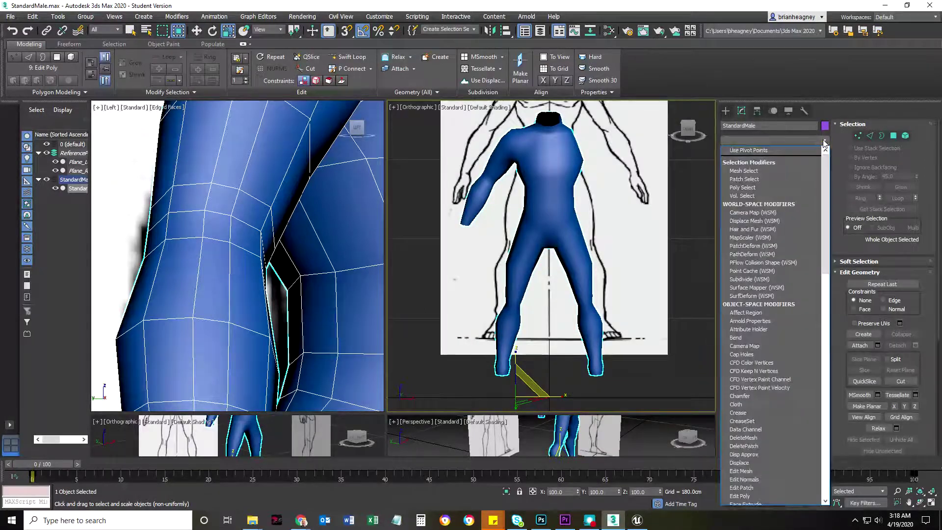
type("sym")
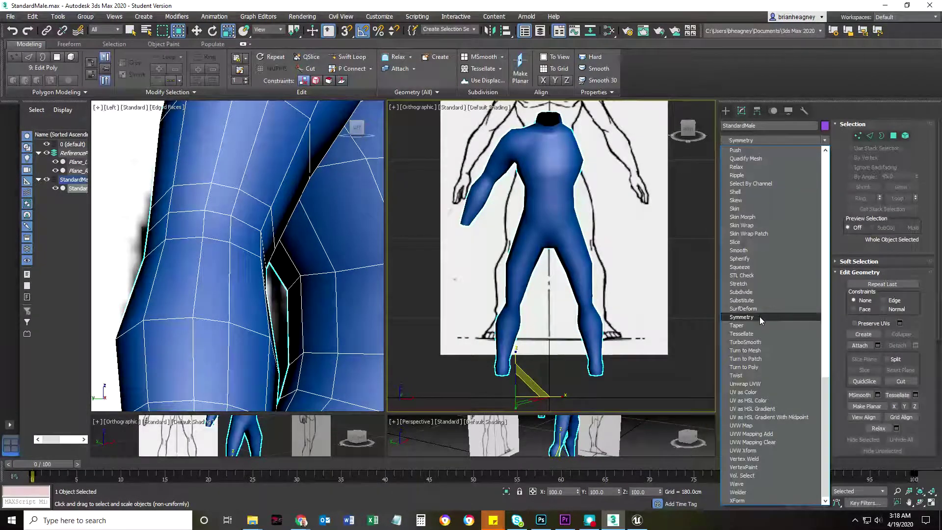
left_click(759, 316)
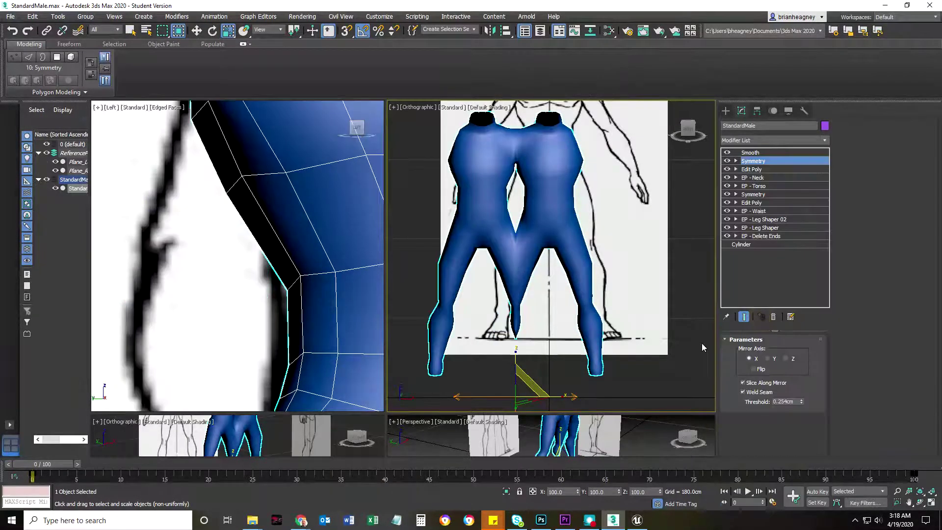
left_click(754, 369)
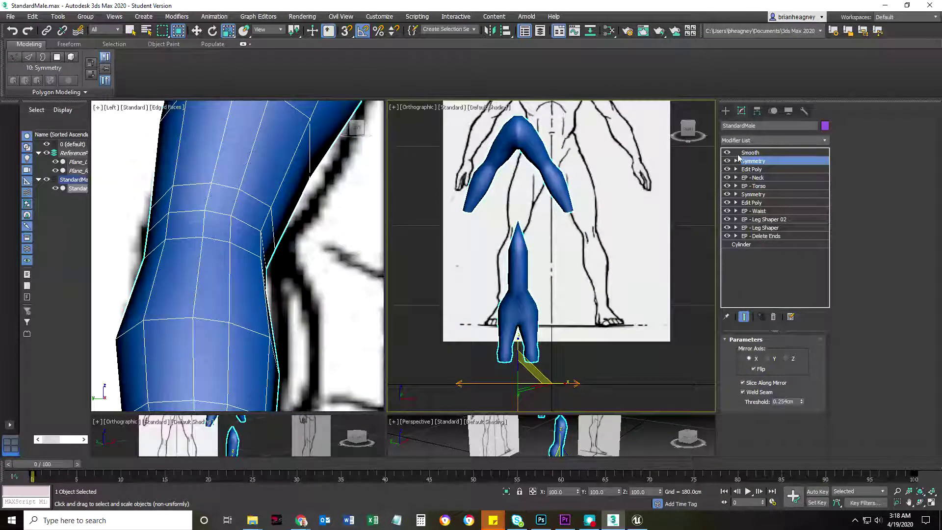
- Open the Symmetry modifier's Mirror sub-object and move the mirror plane along X to about 1.27 cm, near the body's centre
left_click(735, 160)
left_click(753, 169)
middle_click_drag(563, 283, 557, 278)
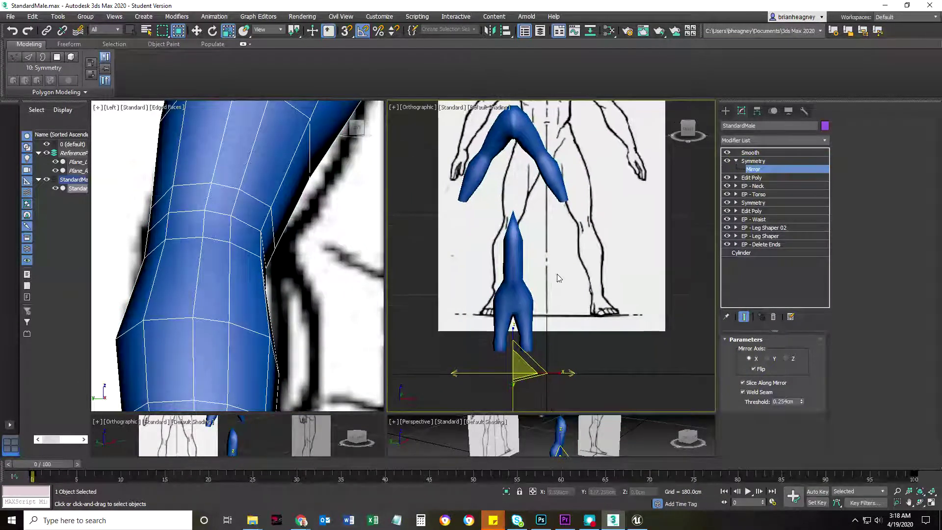
key("e")
key("w")
left_click_drag(538, 373, 572, 371)
- Show edged faces in the front view and fine-tune the mirror plane's X position to about -0.05 cm on the body's centreline
middle_click_drag(551, 257, 478, 213)
key("f")
scroll(555, 234, "down", 3)
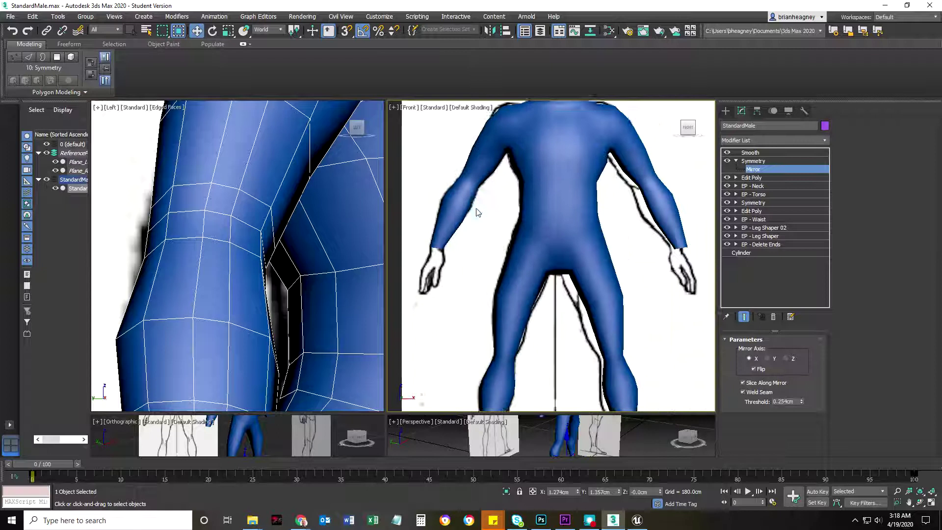
middle_click_drag(533, 306, 510, 196)
key("F4")
middle_click_drag(554, 245, 551, 265)
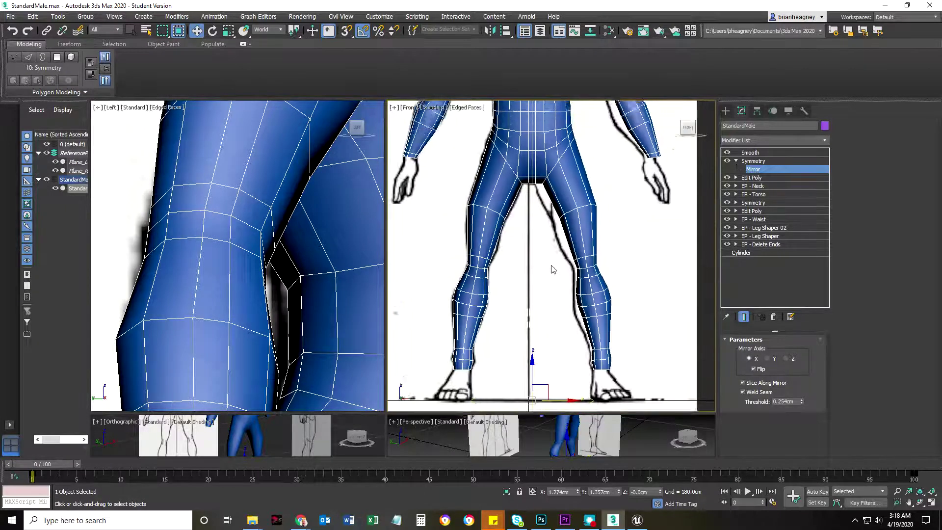
scroll(552, 269, "down", 2)
left_click_drag(562, 328, 561, 330)
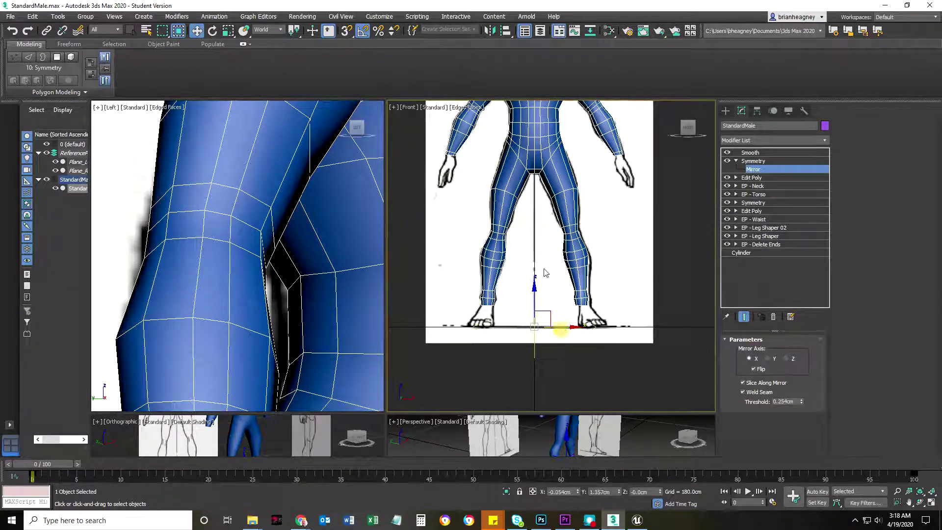
- Return to the Edit Poly modifier directly beneath Symmetry and collapse the Symmetry entry in the modifier stack
scroll(540, 148, "up", 5)
middle_click_drag(536, 250, 526, 233)
left_click(752, 178)
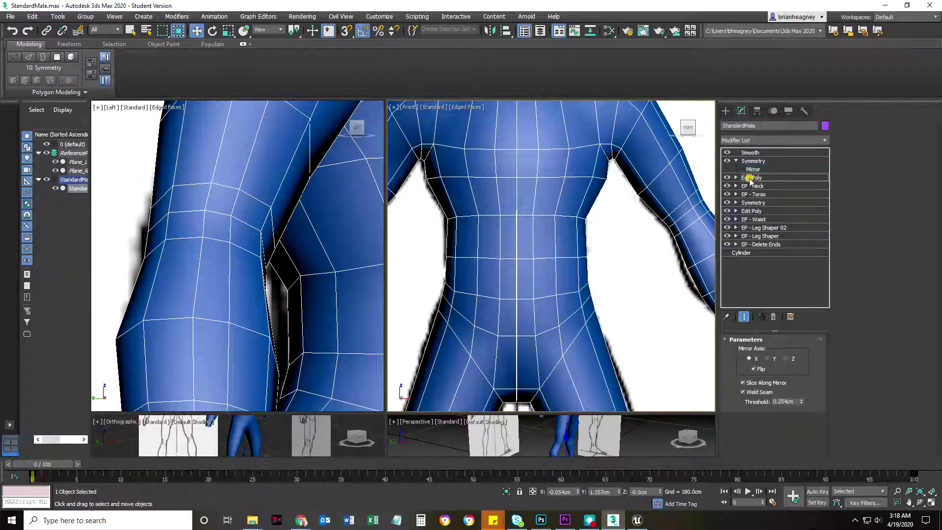
left_click(735, 160)
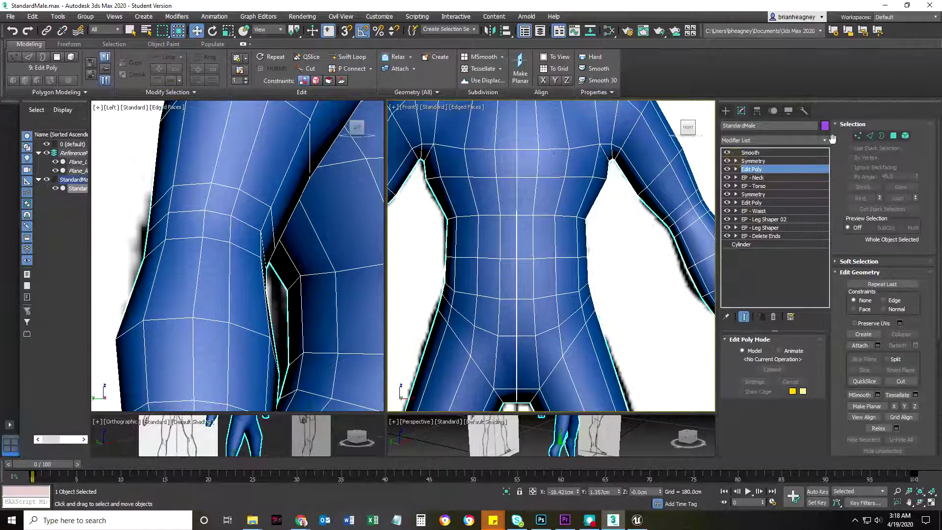
- Turn off the end-result display and add another Edit Poly modifier directly beneath the upper Symmetry modifier
left_click(744, 316)
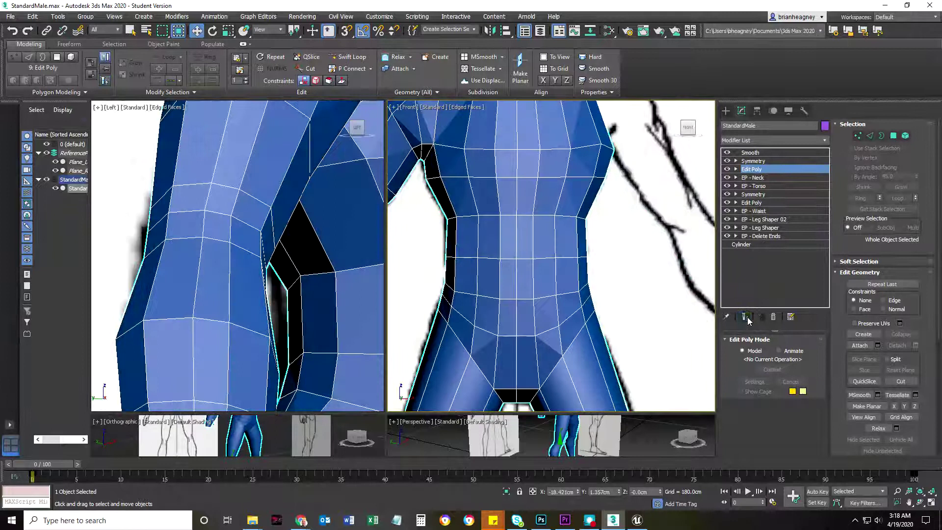
left_click(824, 141)
key("e")
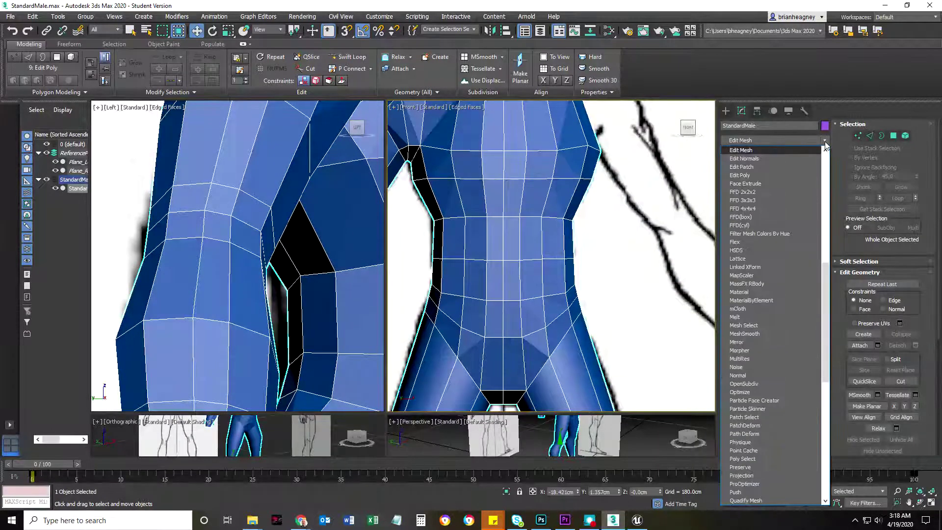
key("Down")
key("Down")
key("Down")
key("Return")
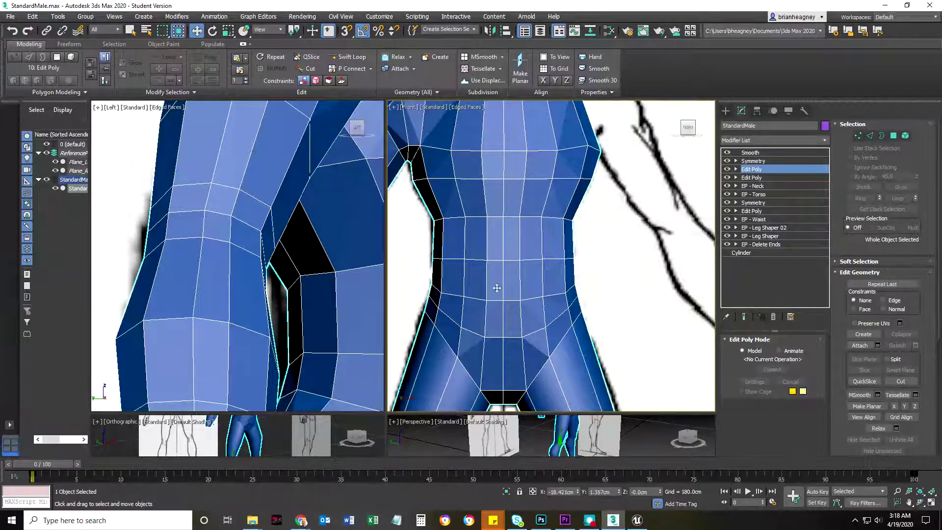
scroll(496, 288, "down", 5)
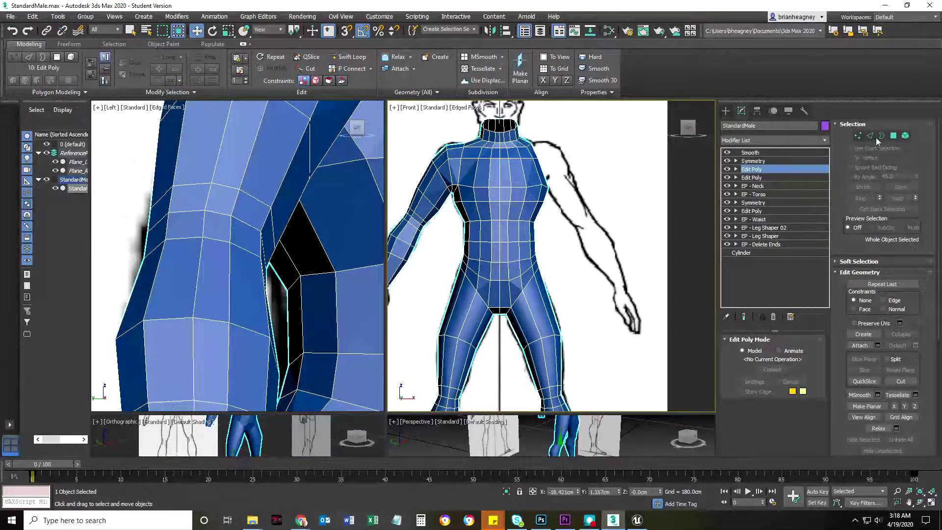
- Select all vertices on the armless half of the body in the front view, and leave vertex editing
left_click(857, 136)
scroll(596, 245, "down", 6)
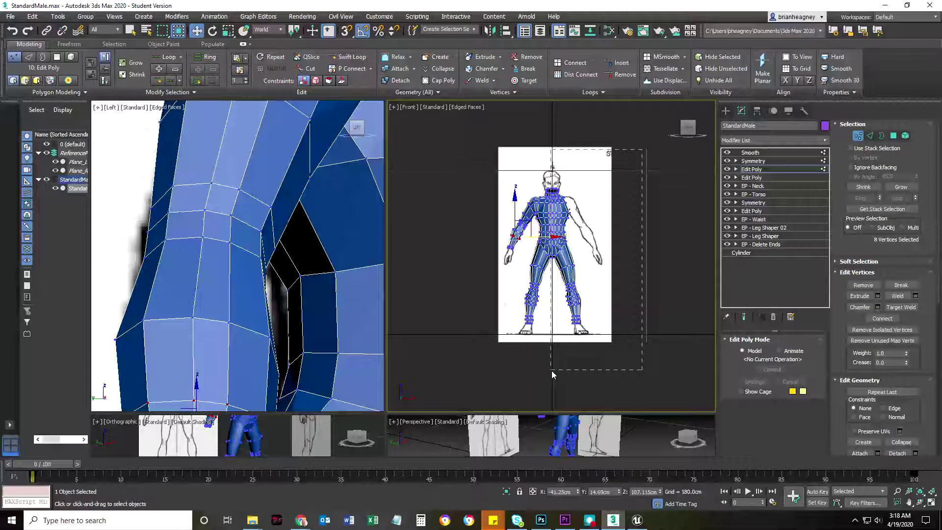
left_click_drag(552, 370, 551, 368)
scroll(588, 255, "up", 6)
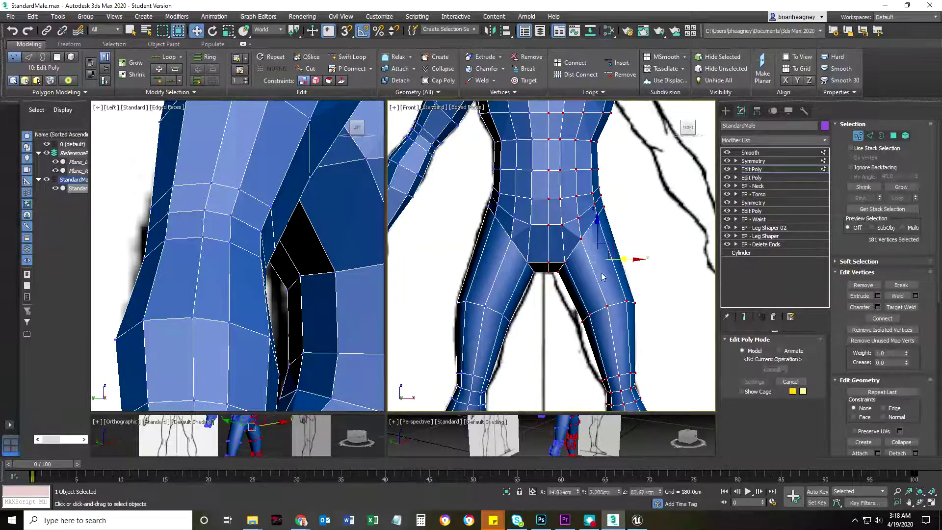
scroll(564, 294, "down", 6)
middle_click_drag(561, 300, 559, 299)
left_click(857, 136)
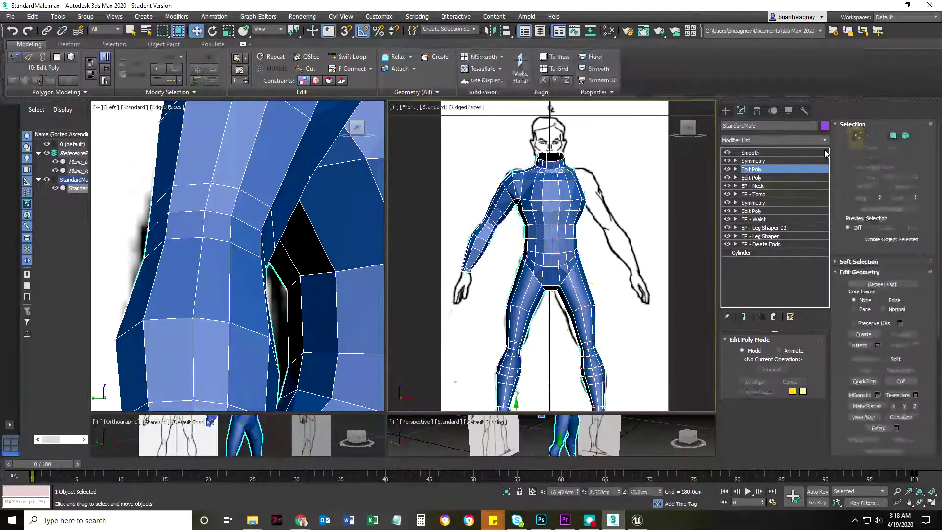
- Select the upper Symmetry modifier and add a new Edit Poly modifier directly above it, beneath Smooth
left_click(753, 162)
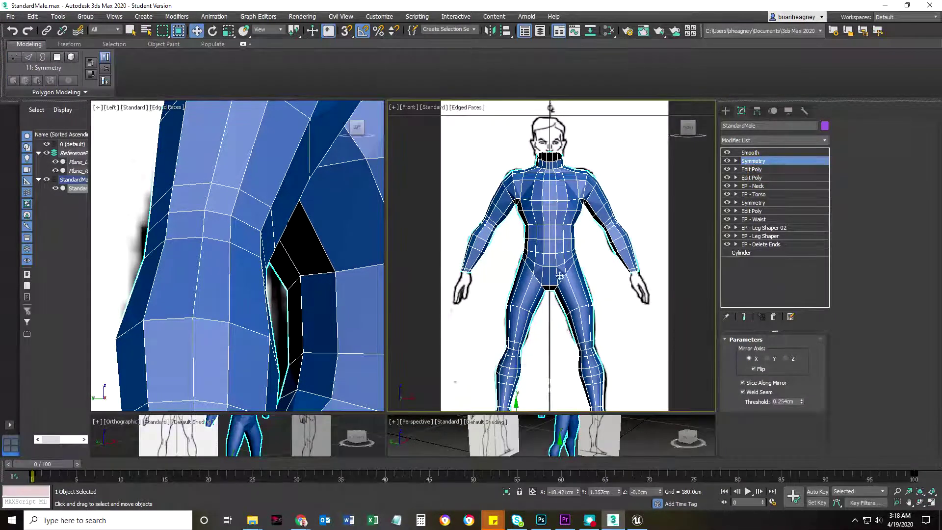
scroll(552, 287, "up", 6)
scroll(543, 283, "down", 6)
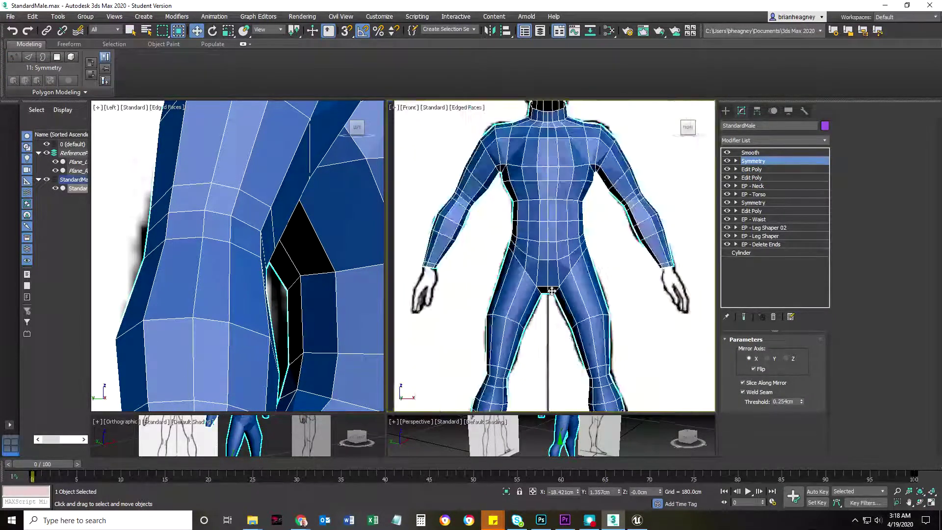
middle_click_drag(555, 259, 549, 264)
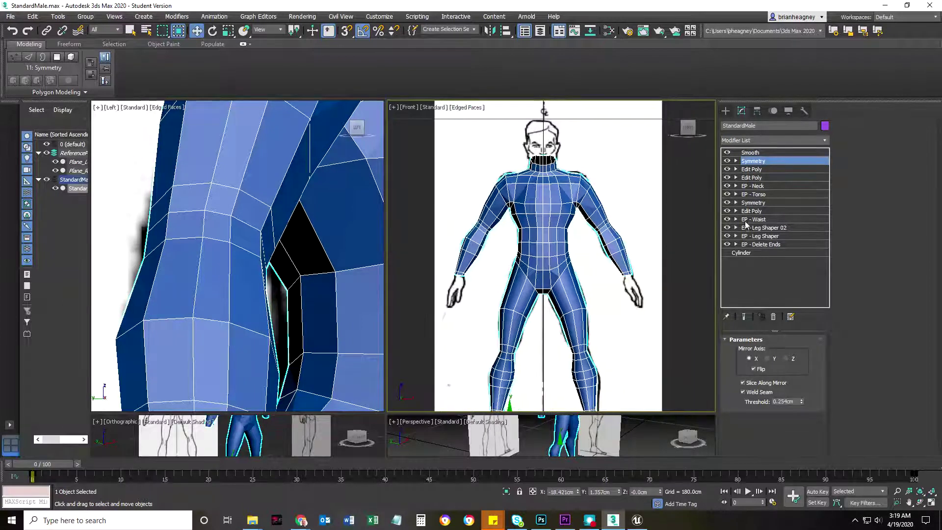
left_click(825, 141)
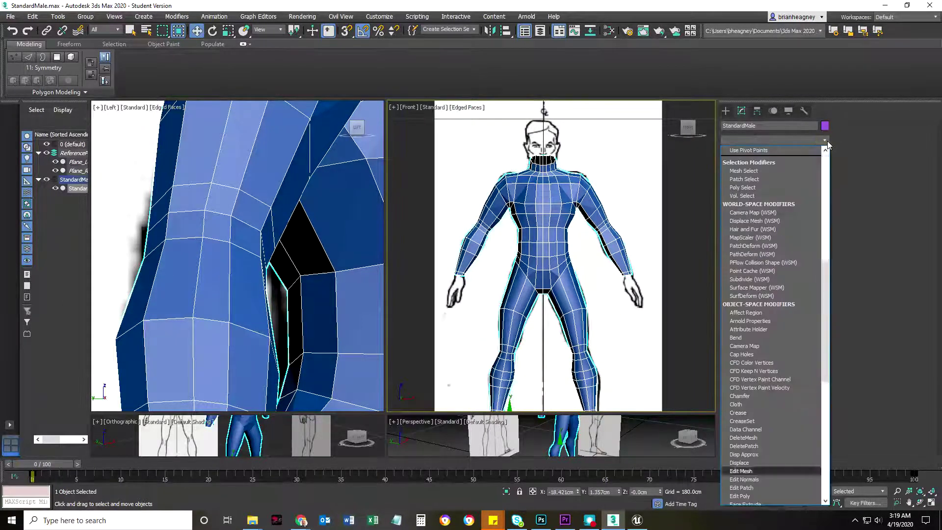
key("e")
key("Down")
key("Down")
key("Down")
key("Down")
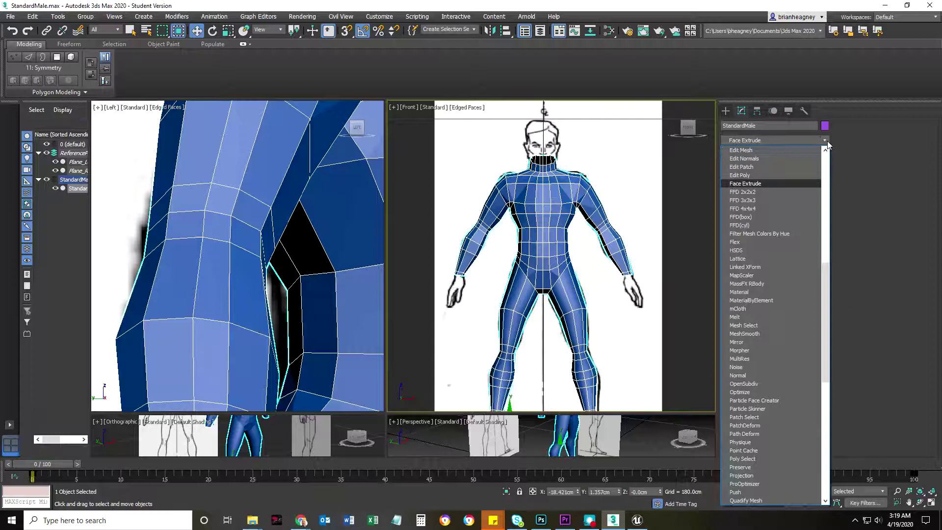
key("Up")
key("Return")
- Hide the edged faces in an orbited view of the body and turn the end-result display back on
mouse_move(597, 307)
middle_mouse_down("alt")
mouse_move(584, 328)
mouse_move(597, 321)
mouse_move(596, 304)
mouse_move(561, 296)
mouse_move(582, 295)
middle_mouse_up("alt")
scroll(573, 294, "down", 3)
key("F4")
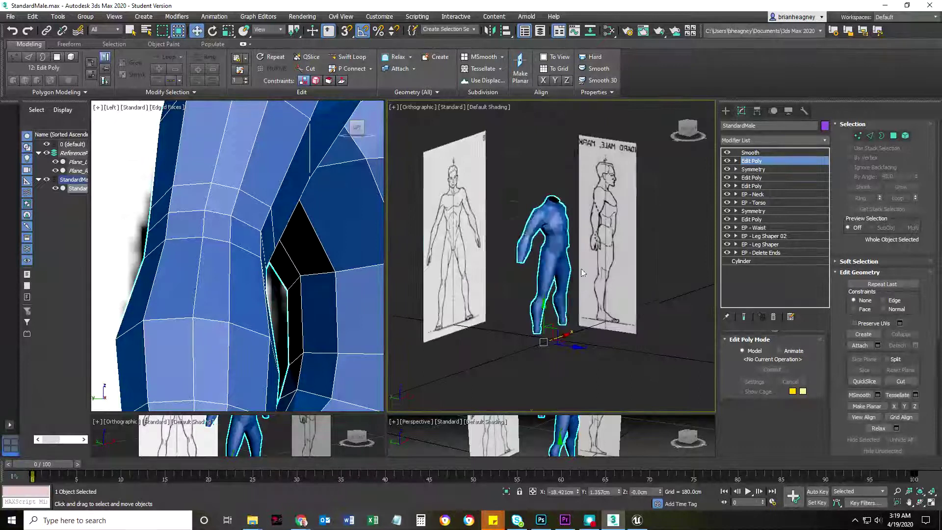
scroll(576, 290, "up", 8)
left_click(744, 317)
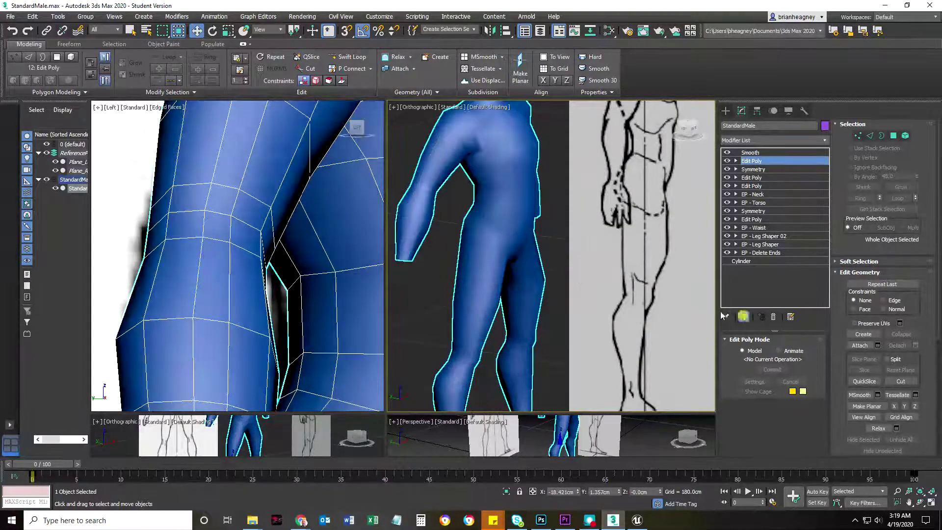
mouse_move(569, 314)
middle_mouse_down("alt")
mouse_move(562, 294)
mouse_move(575, 331)
mouse_move(526, 334)
mouse_move(593, 323)
mouse_move(553, 326)
mouse_move(601, 238)
mouse_move(517, 318)
mouse_move(491, 337)
mouse_move(475, 336)
mouse_move(585, 321)
mouse_move(571, 328)
middle_mouse_up("alt")
scroll(517, 318, "down", 5)
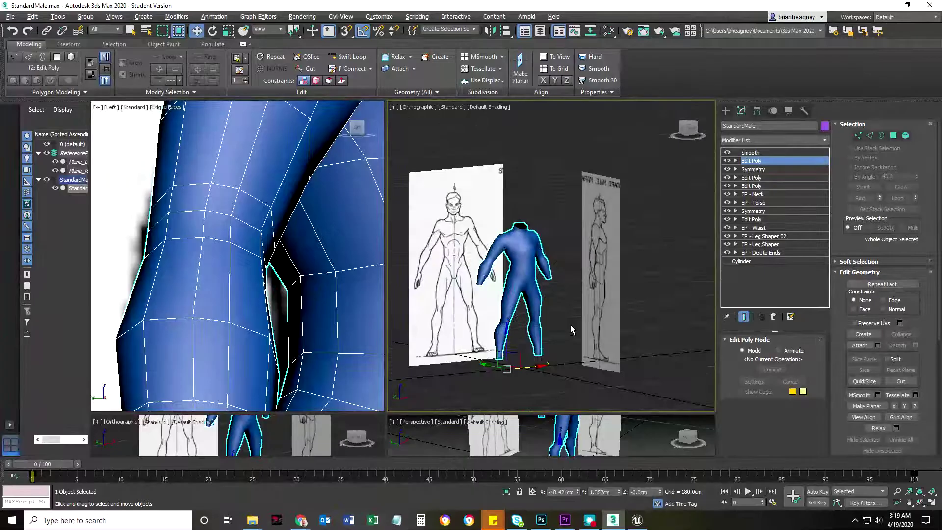
- Switch to Unreal Engine, enlarge the viewport to inspect the textured character, and return to 3ds Max
left_click(628, 524)
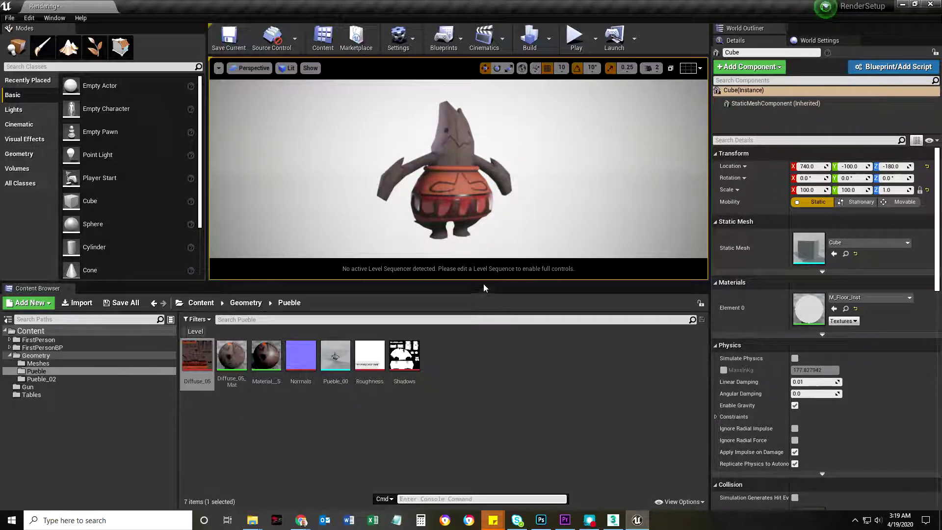
left_click_drag(485, 284, 484, 422)
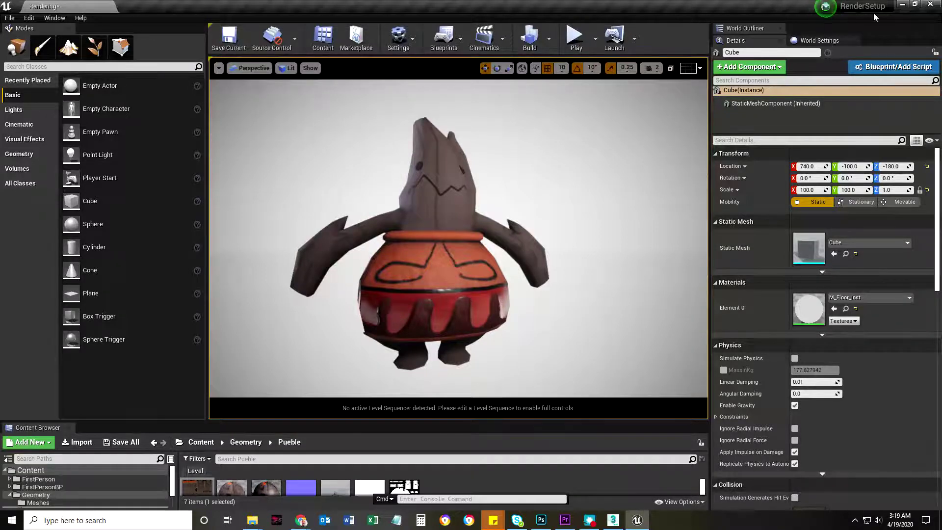
left_click(900, 5)
- Show edged faces on the mirrored body in the orthographic view and inspect it beside the reference planes
scroll(566, 273, "up", 4)
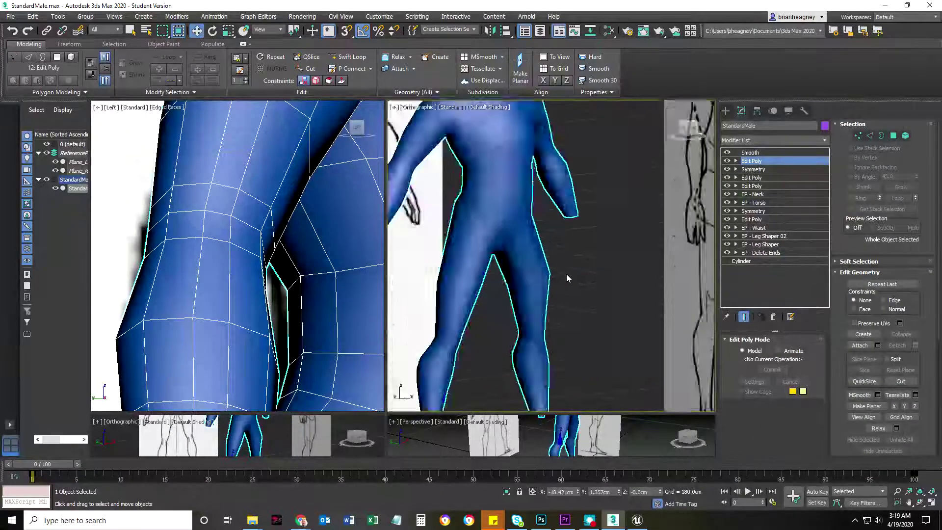
scroll(565, 277, "down", 4)
scroll(582, 254, "up", 3)
middle_click_drag(578, 242, 537, 334, "alt")
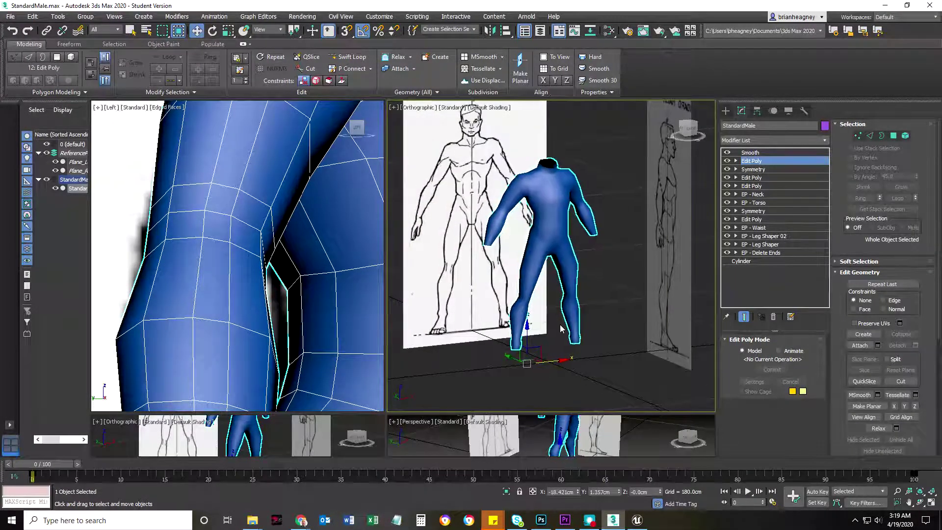
key("F4")
scroll(551, 325, "up", 5)
scroll(527, 250, "down", 6)
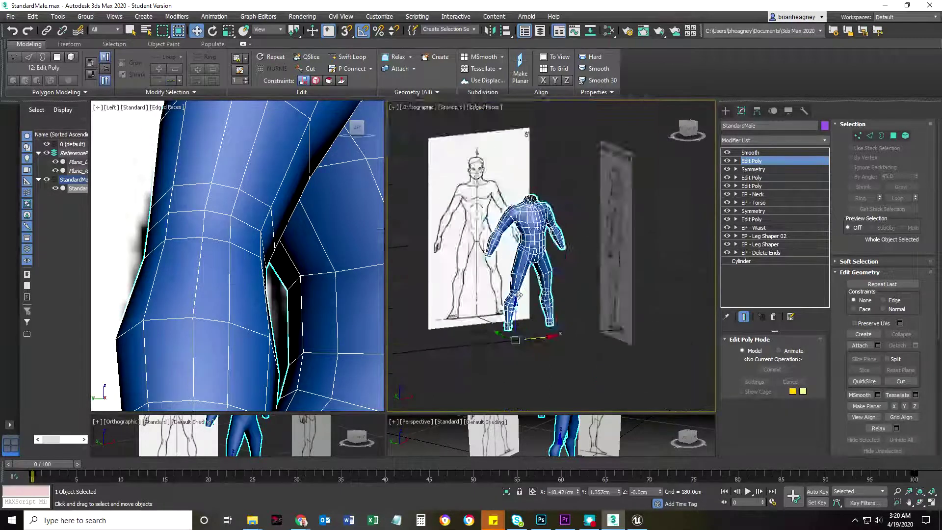
scroll(517, 297, "up", 4)
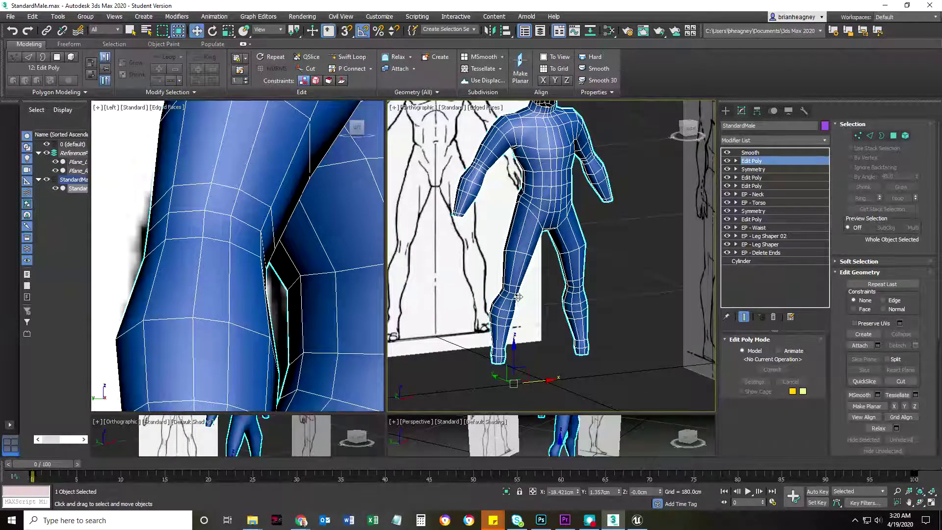
middle_click_drag(518, 296, 516, 255, "alt")
- Examine how the legs, hips and arms match the reference drawing in the front view
key("f")
scroll(507, 265, "up", 10)
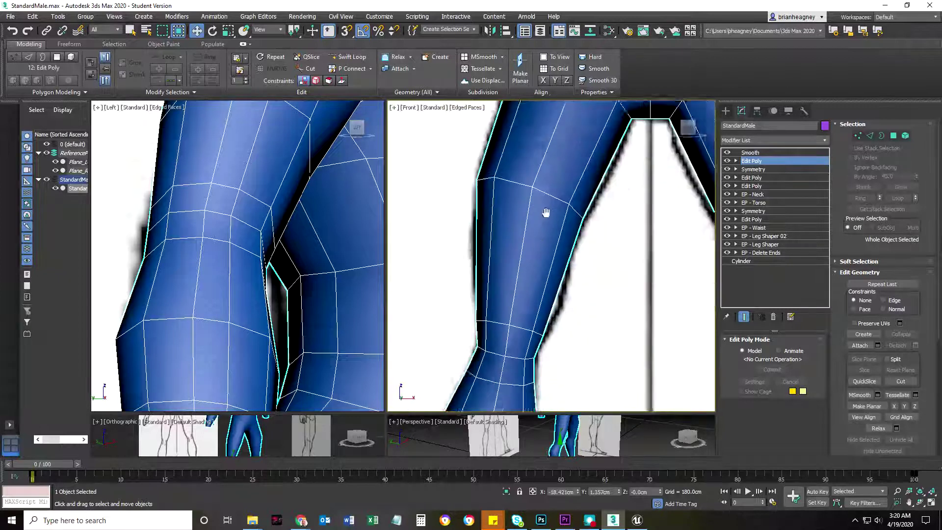
scroll(549, 230, "up", 8)
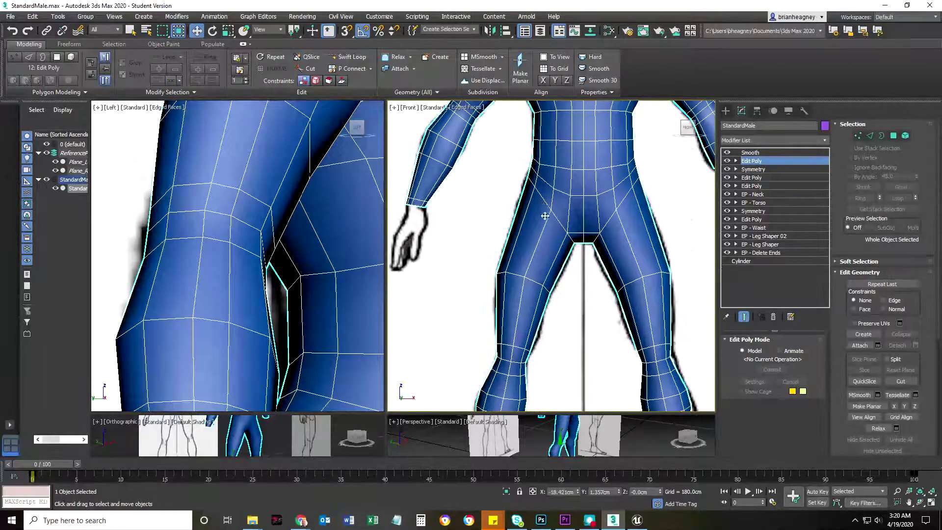
scroll(553, 275, "down", 6)
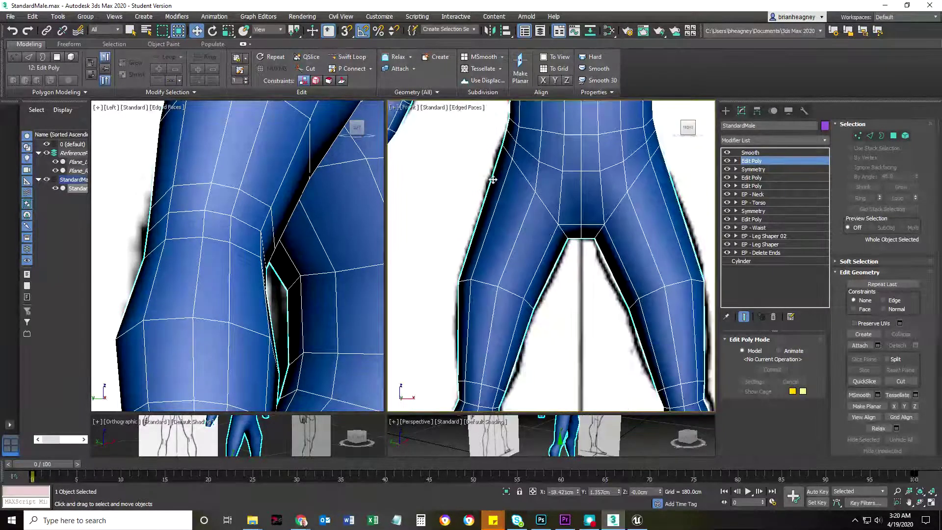
scroll(580, 232, "down", 4)
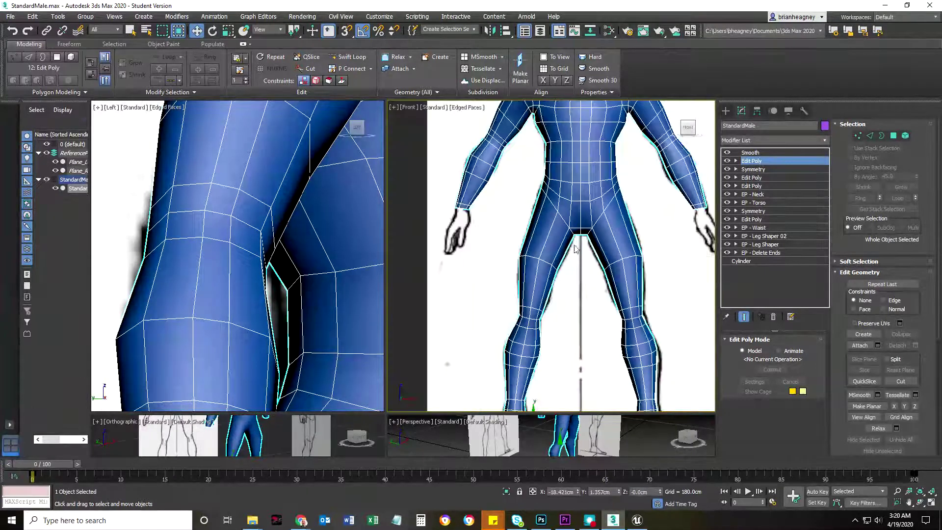
middle_click_drag(562, 285, 565, 334)
scroll(565, 334, "down", 3)
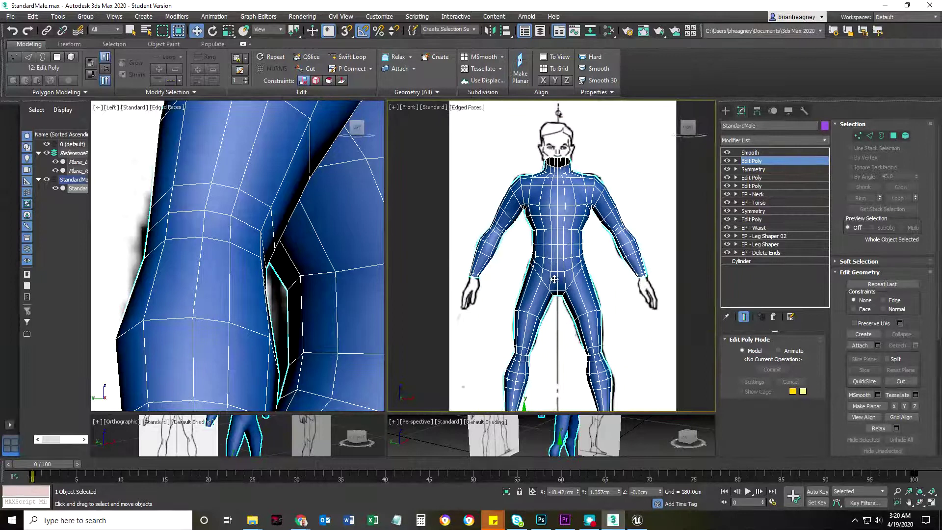
- Examine the mirrored body mesh from three-quarter, side and back angles next to the side reference drawing
mouse_move(565, 283)
middle_mouse_down("alt")
mouse_move(501, 294)
mouse_move(667, 294)
mouse_move(610, 299)
mouse_move(626, 292)
middle_mouse_up("alt")
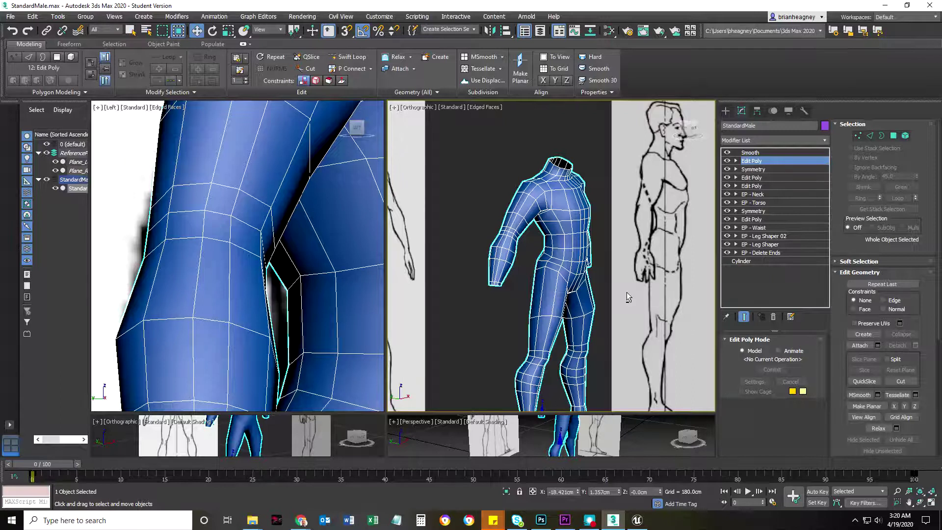
middle_click_drag(628, 285, 631, 316, "alt")
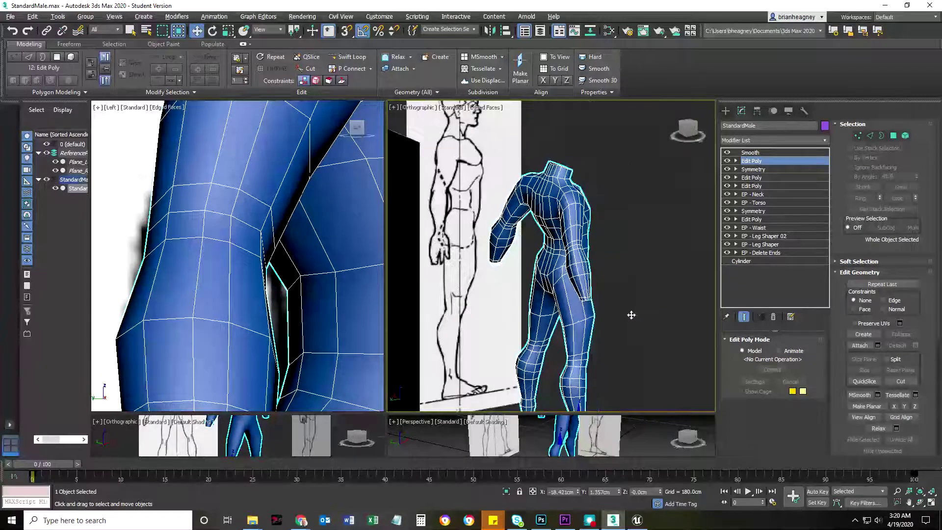
scroll(542, 307, "up", 5)
middle_click_drag(542, 307, 559, 295, "alt")
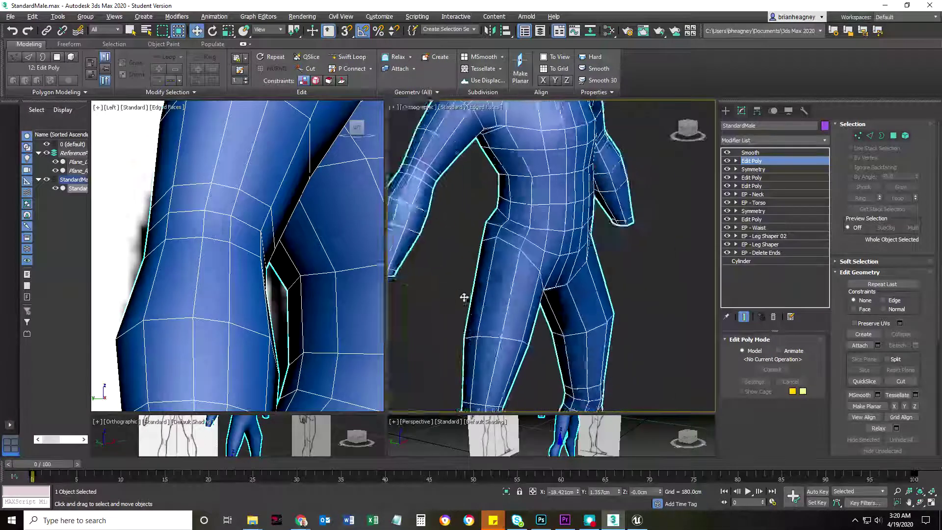
scroll(562, 319, "down", 6)
middle_click_drag(562, 336, 599, 323, "alt")
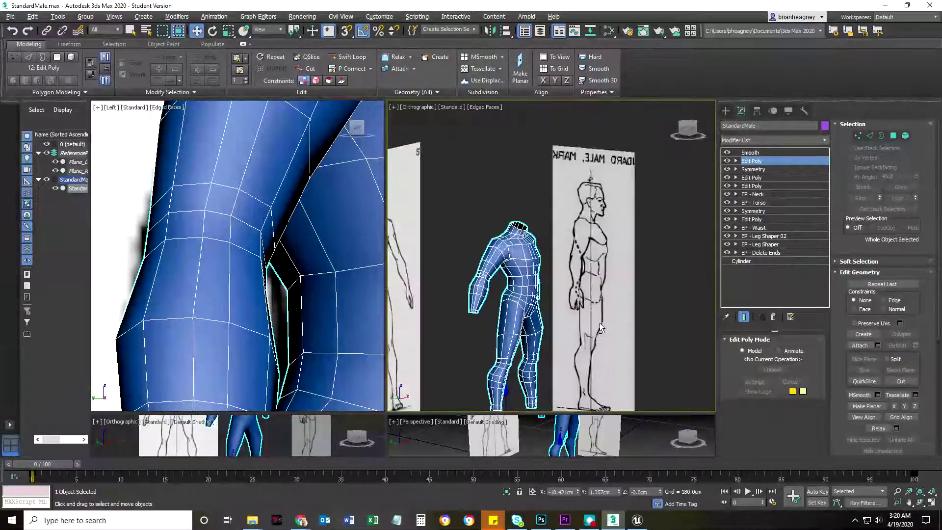
middle_click_drag(509, 304, 504, 261)
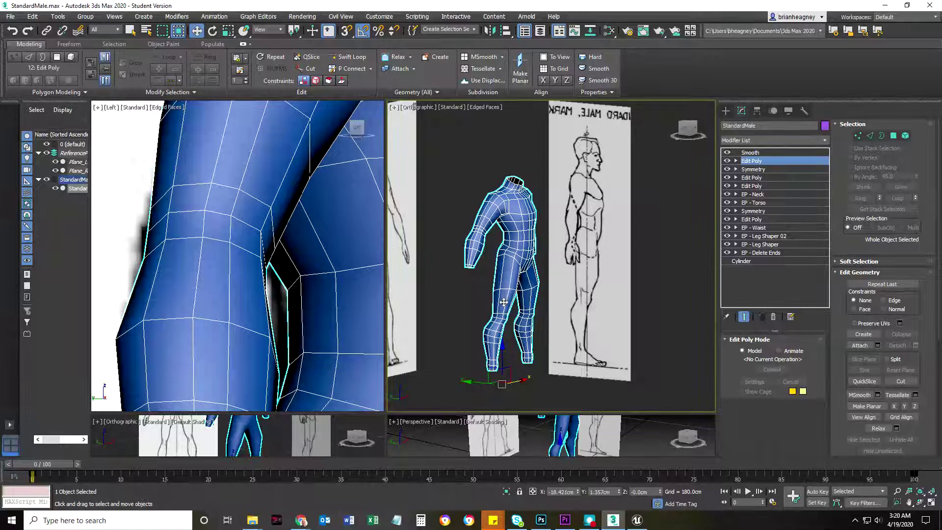
middle_click_drag(498, 293, 508, 286)
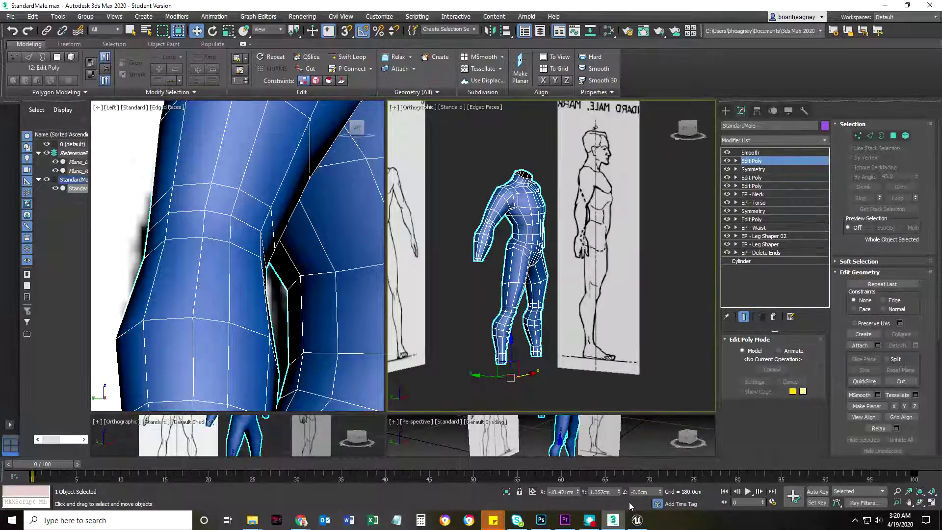
- Switch to Unreal Engine for another look at the textured character, and return to 3ds Max
left_click(637, 521)
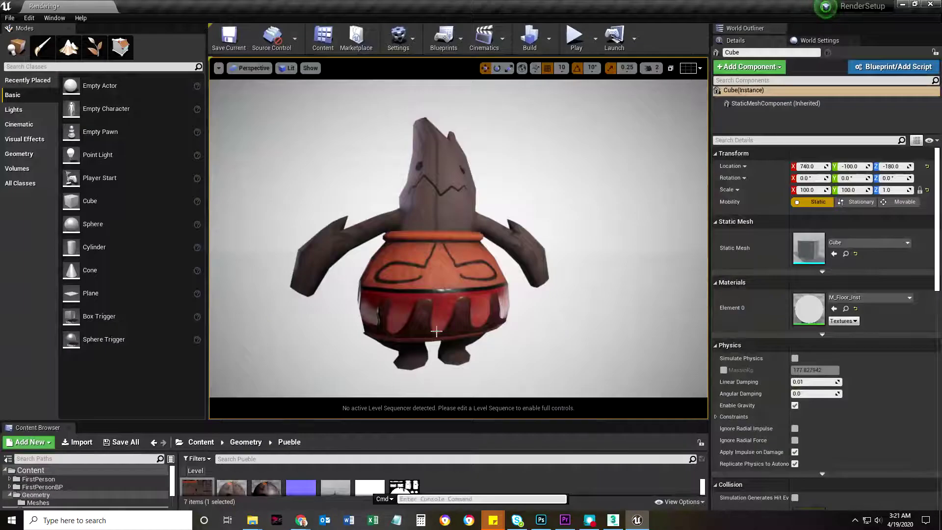
left_click(902, 5)
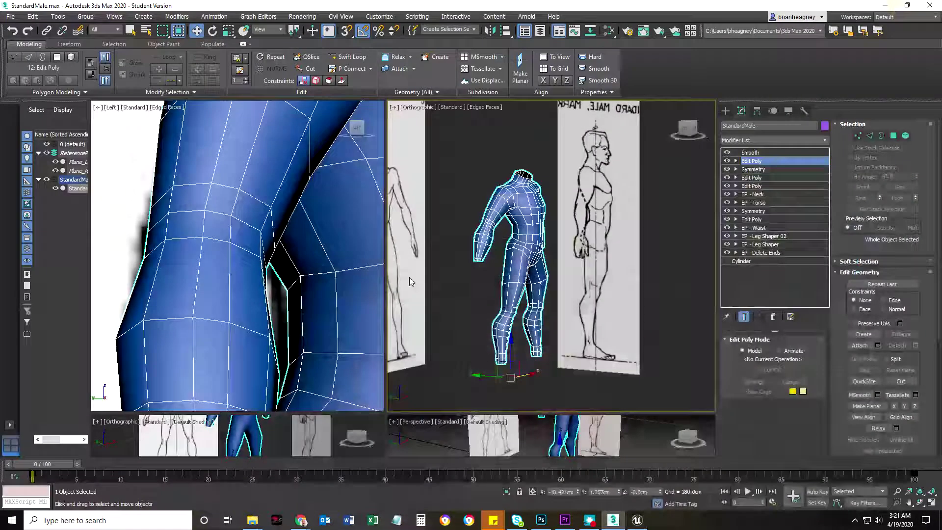